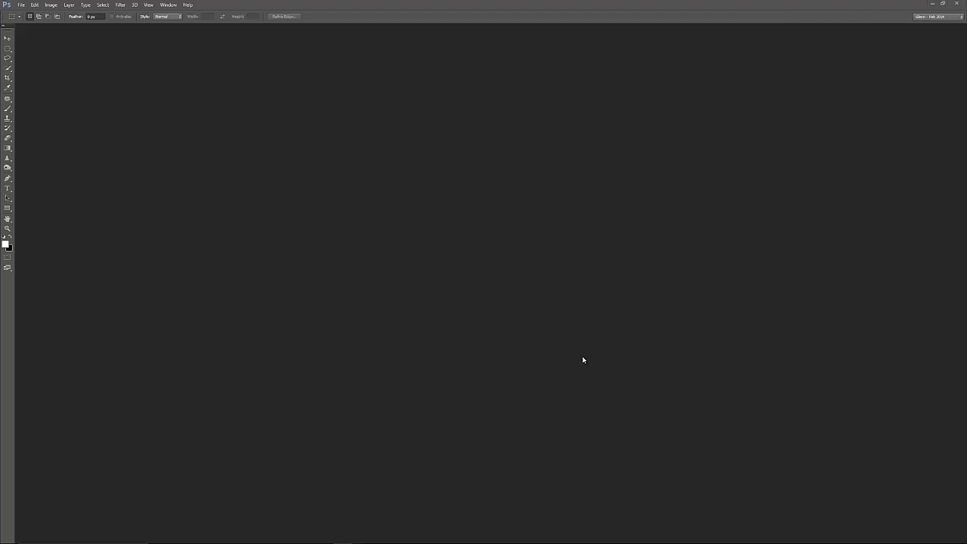
# Step: Bring up the file-opening dialog and browse to the RAW folder inside Nature Photography - Colombia
pyautogui.doubleClick(423, 248)
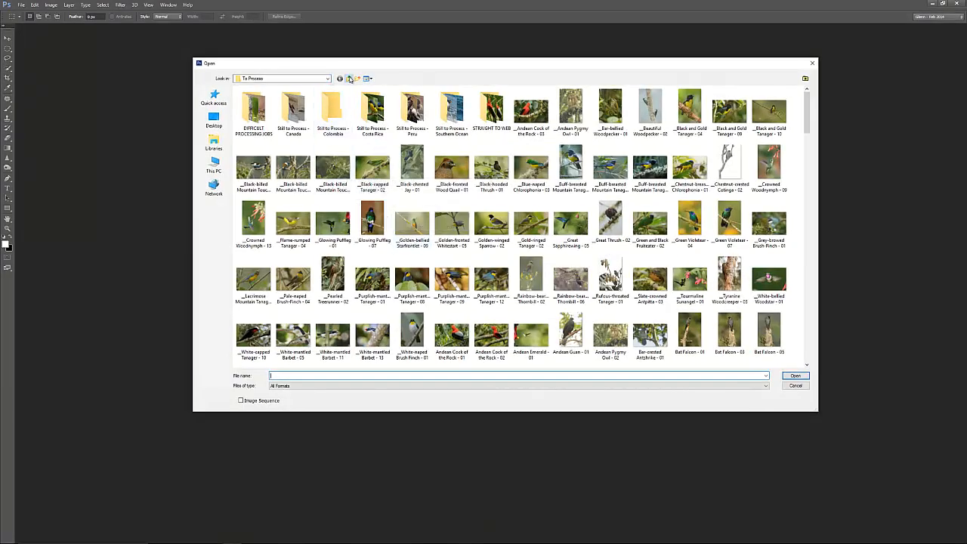
pyautogui.click(349, 79)
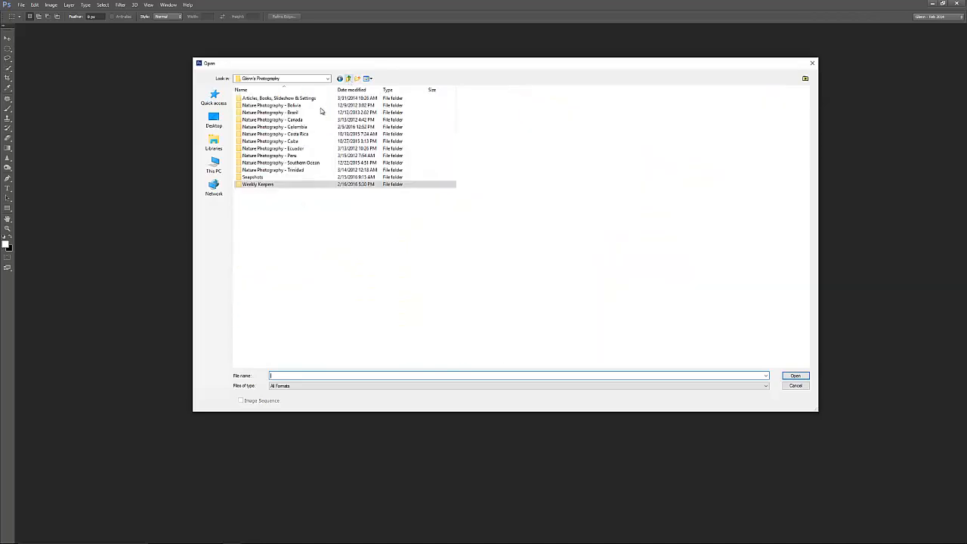
pyautogui.doubleClick(297, 130)
pyautogui.doubleClick(262, 113)
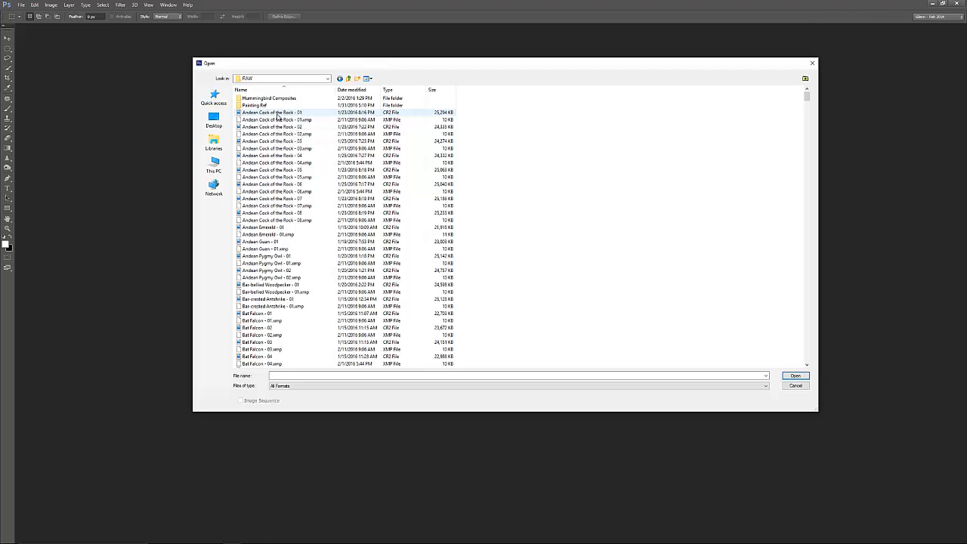
# Step: Open the range of raw files from Andean Cock of the Rock - 01 through Black-billed Mountain Toucan - 16 in Camera Raw
pyautogui.click(262, 114)
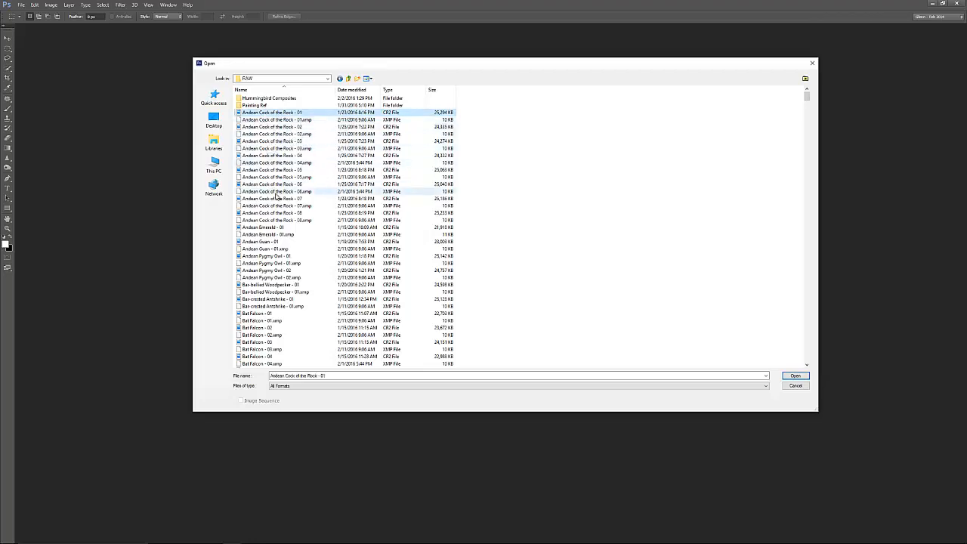
pyautogui.scroll(-15, 293, 222)
pyautogui.scroll(-20, 318, 280)
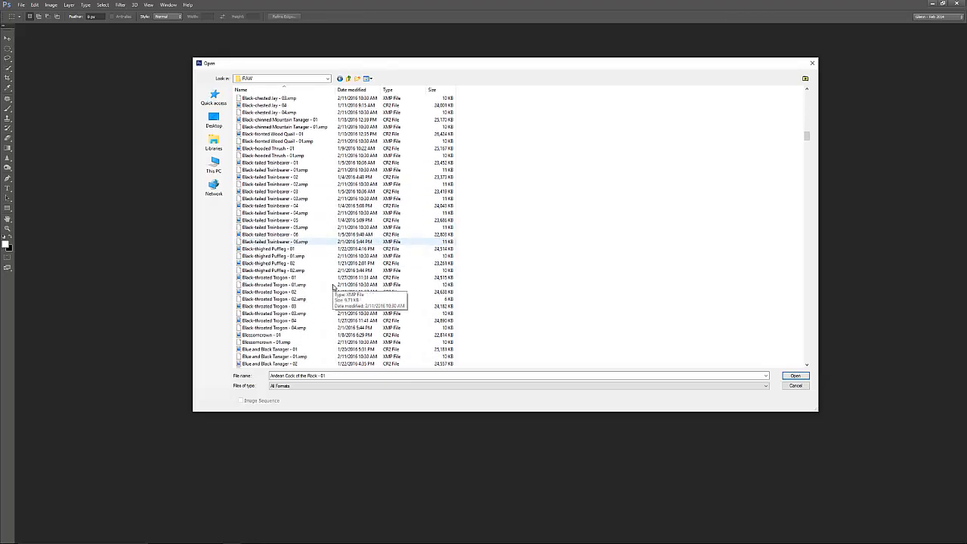
pyautogui.scroll(-6, 333, 287)
pyautogui.scroll(12, 332, 287)
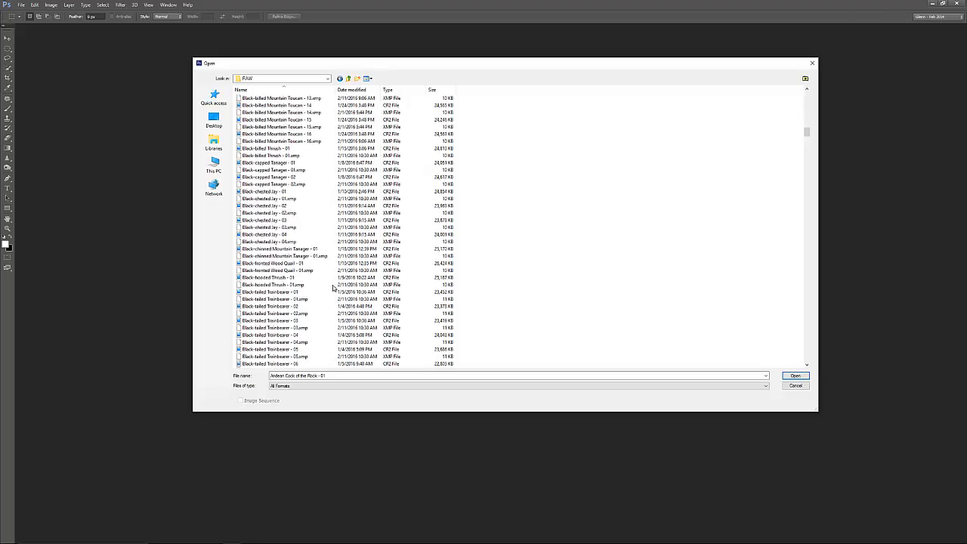
pyautogui.keyDown('shift'); pyautogui.click(299, 142); pyautogui.keyUp('shift')
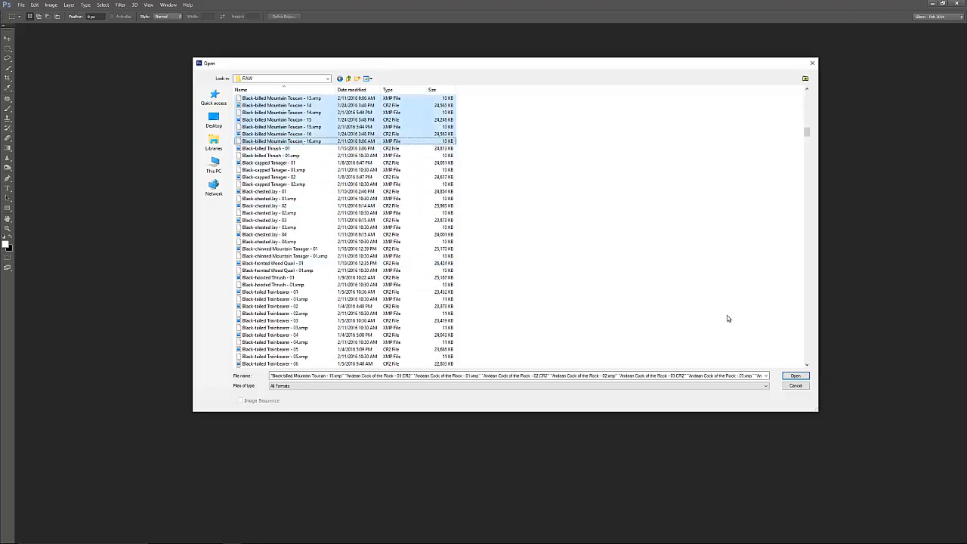
pyautogui.click(795, 375)
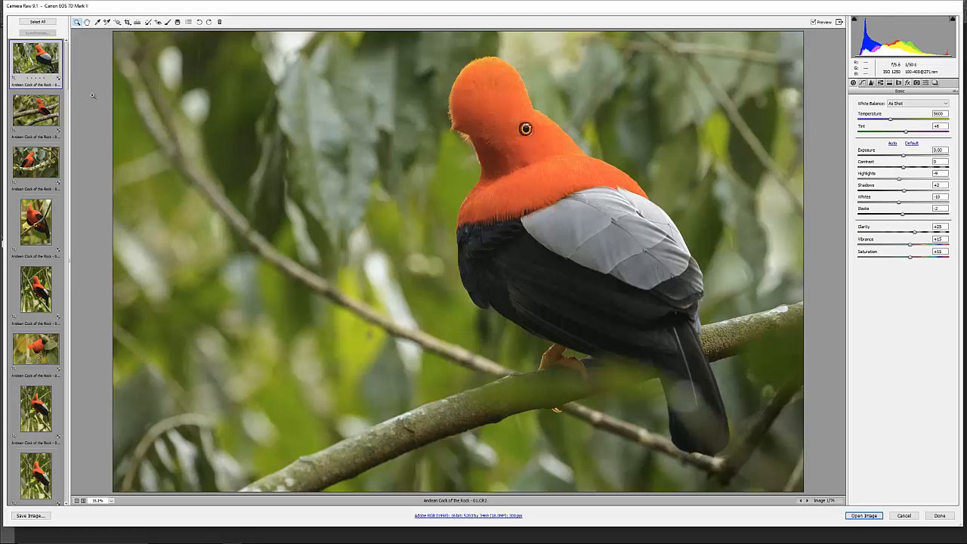
# Step: Browse the filmstrip thumbnails down to the Black-billed Mountain Toucan photos and back to the Black-backed Thornbill photos
pyautogui.moveTo(67, 69); pyautogui.dragTo(72, 366)
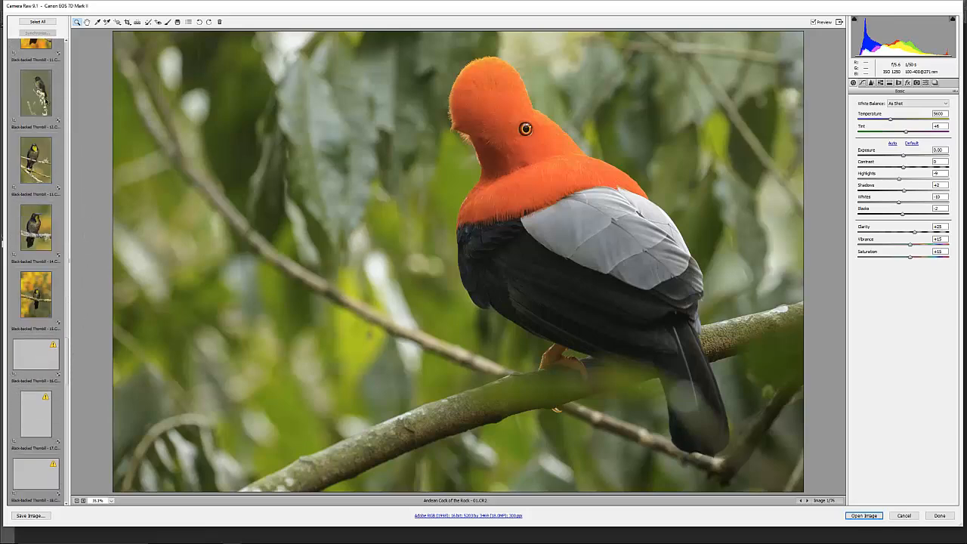
pyautogui.moveTo(65, 358); pyautogui.dragTo(62, 393)
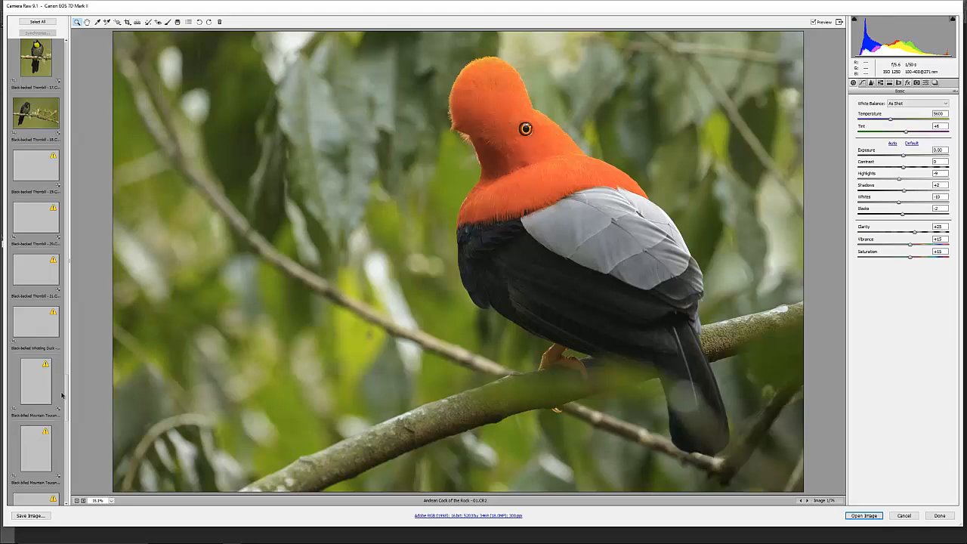
pyautogui.moveTo(62, 393); pyautogui.dragTo(87, 308)
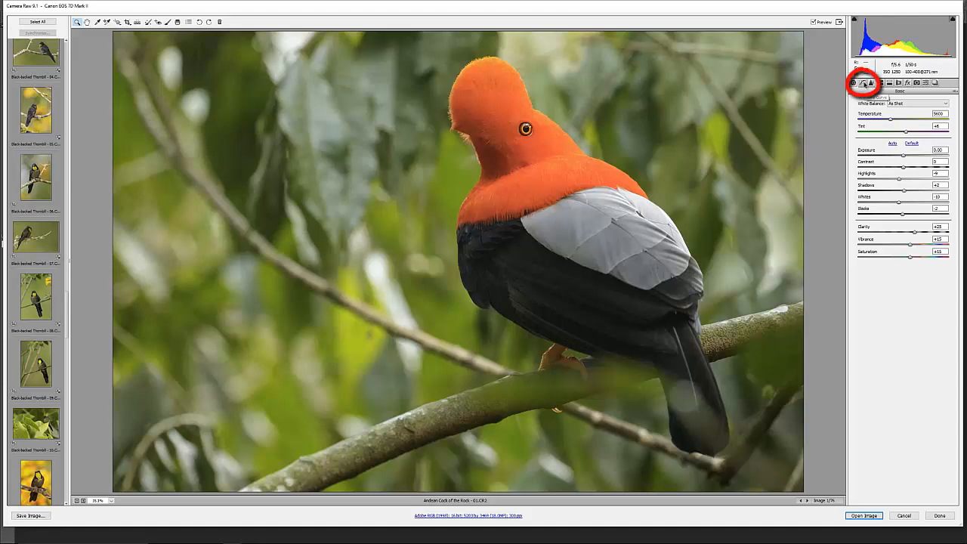
# Step: Review the Andean Cock of the Rock - 01 photo's tone curve, basic, detail, and HSL hue, saturation and luminance settings
pyautogui.click(863, 83)
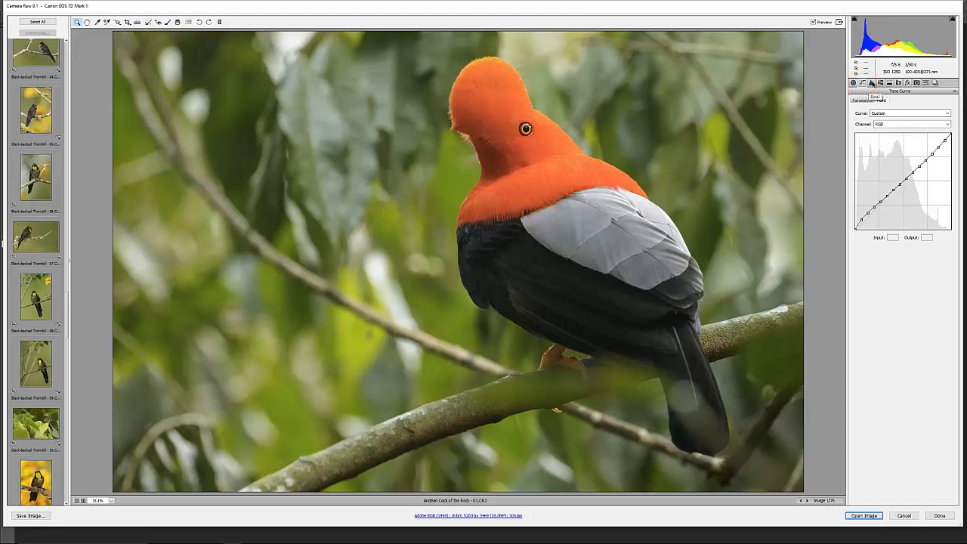
pyautogui.click(853, 83)
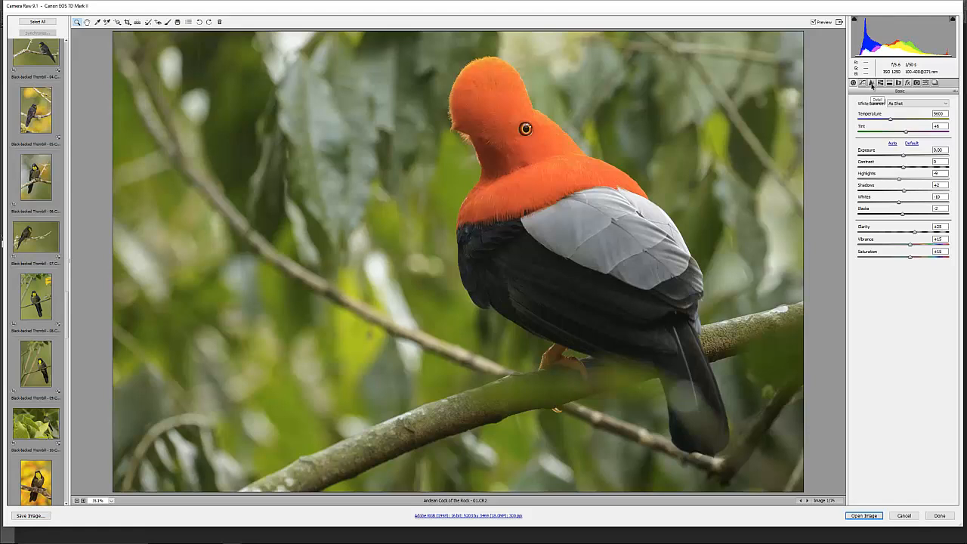
pyautogui.click(871, 85)
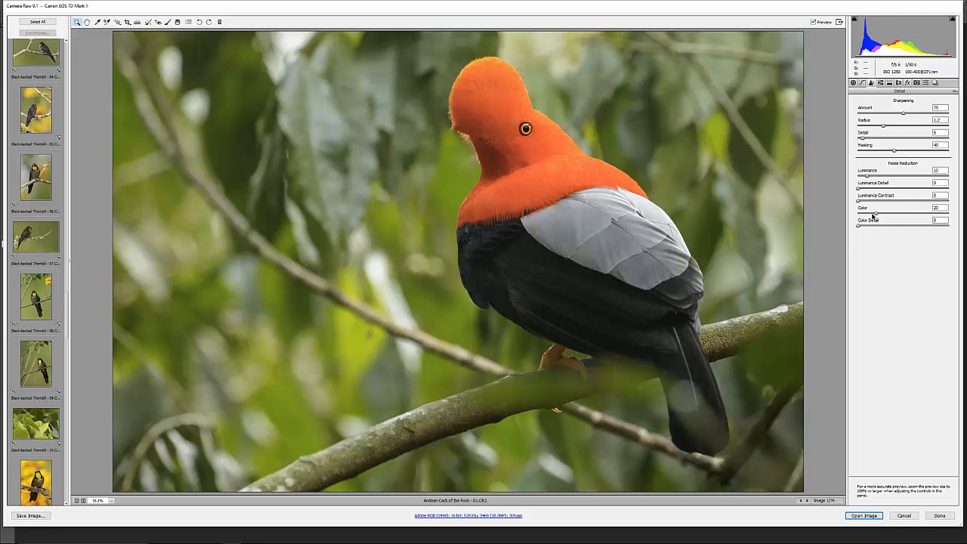
pyautogui.click(880, 83)
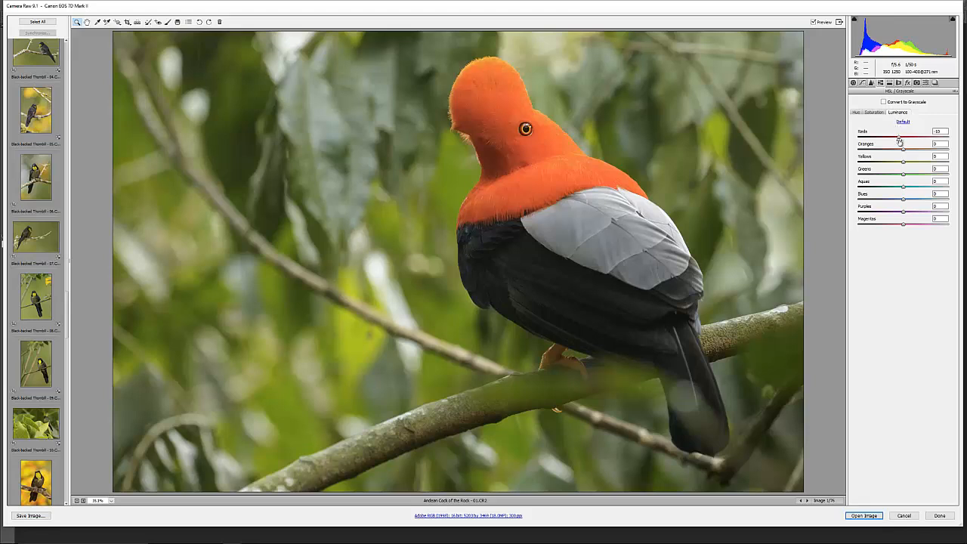
pyautogui.click(873, 112)
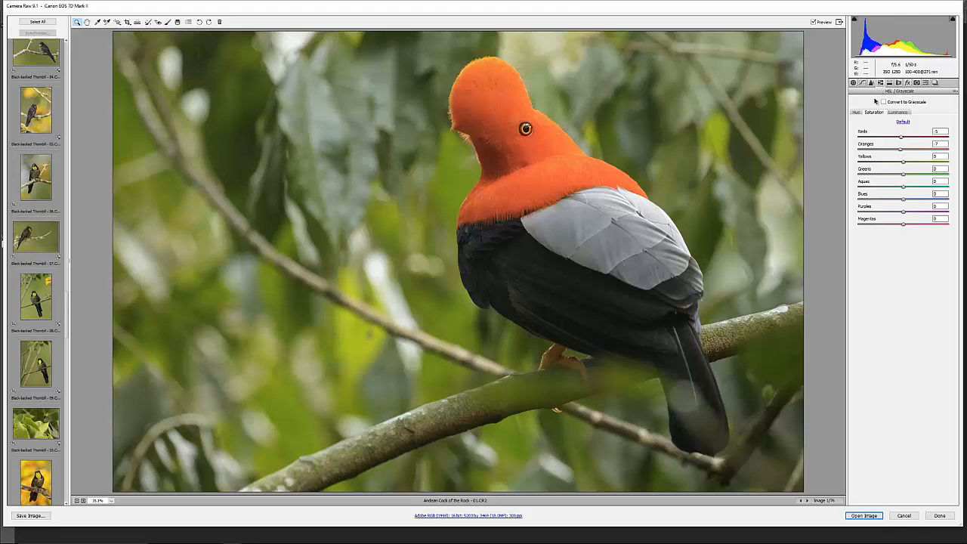
pyautogui.click(856, 112)
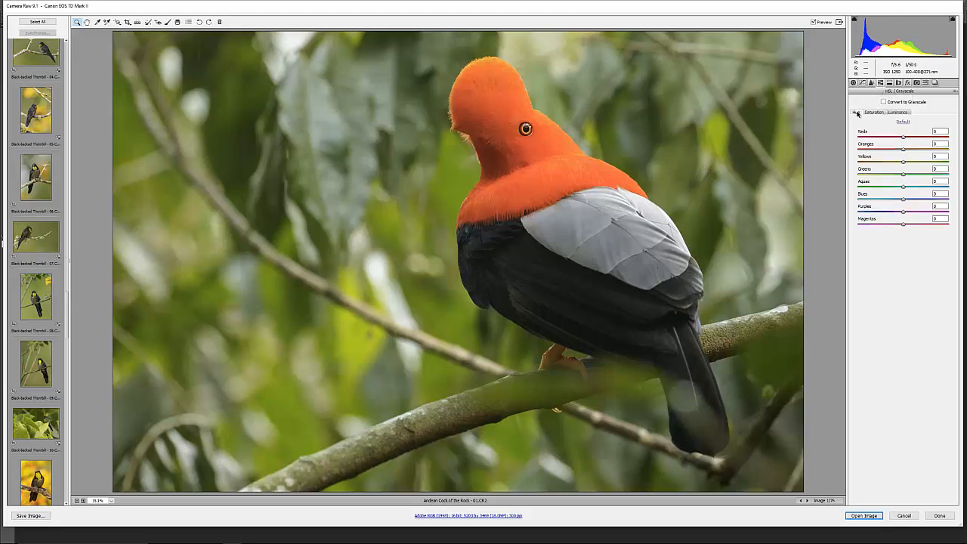
pyautogui.click(874, 112)
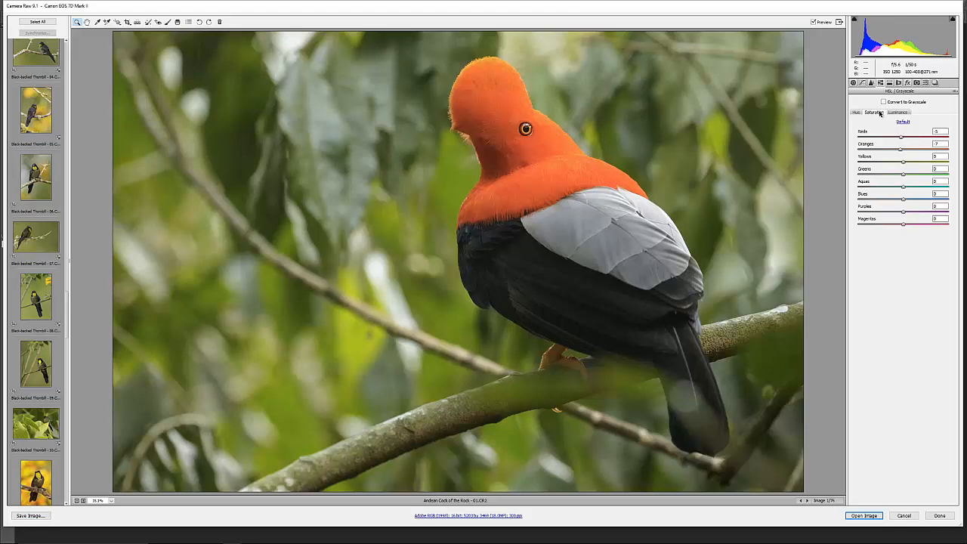
pyautogui.click(895, 113)
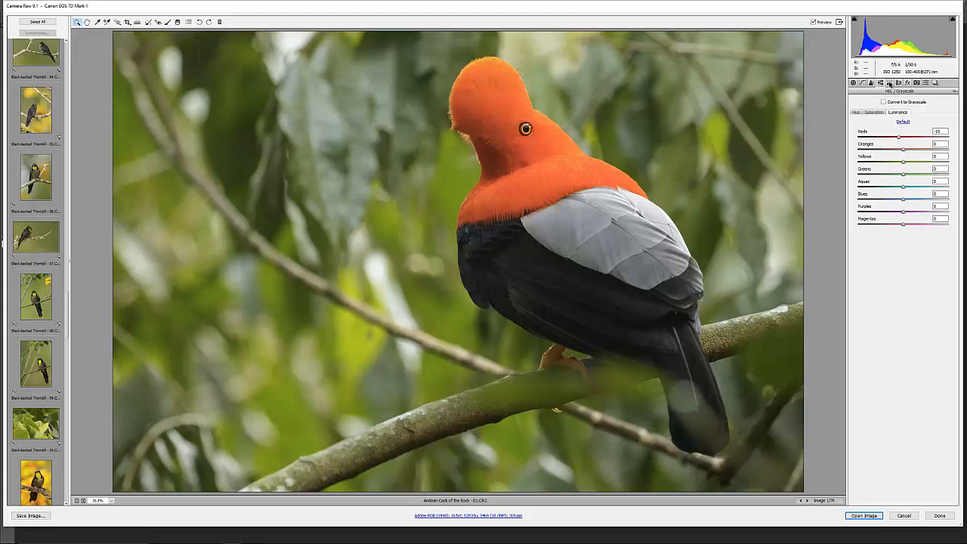
# Step: Review the photo's split toning, lens corrections, effects and camera calibration settings and the saved presets, ending on the basic adjustments
pyautogui.click(889, 83)
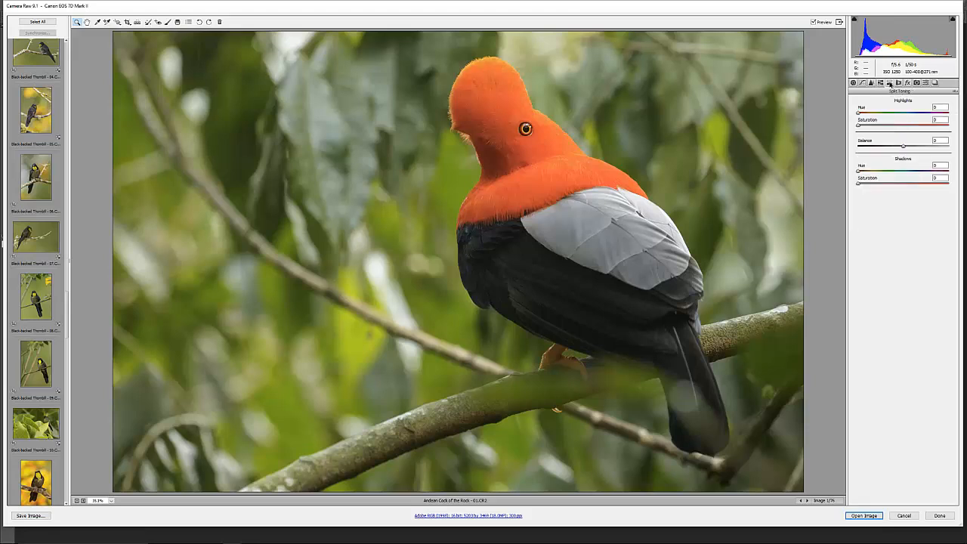
pyautogui.click(898, 83)
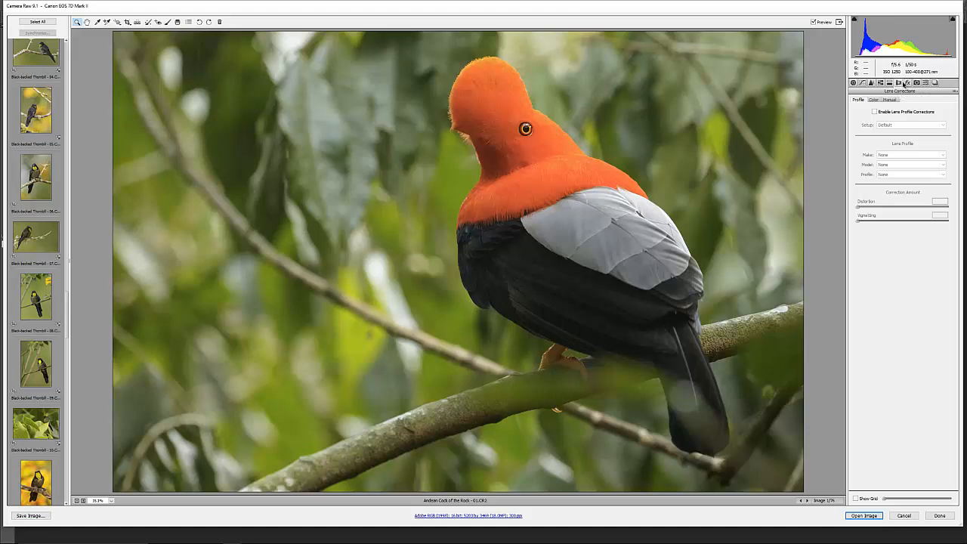
pyautogui.click(907, 83)
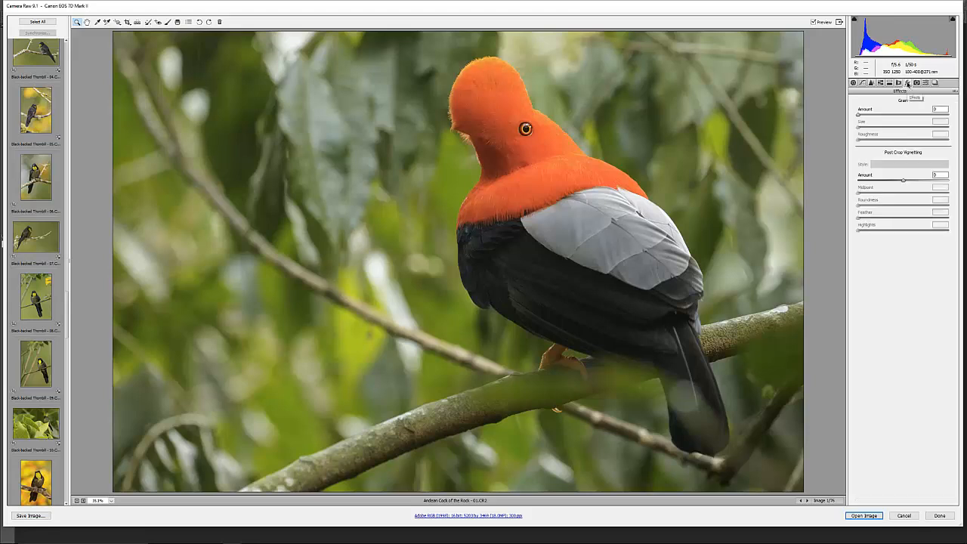
pyautogui.click(916, 83)
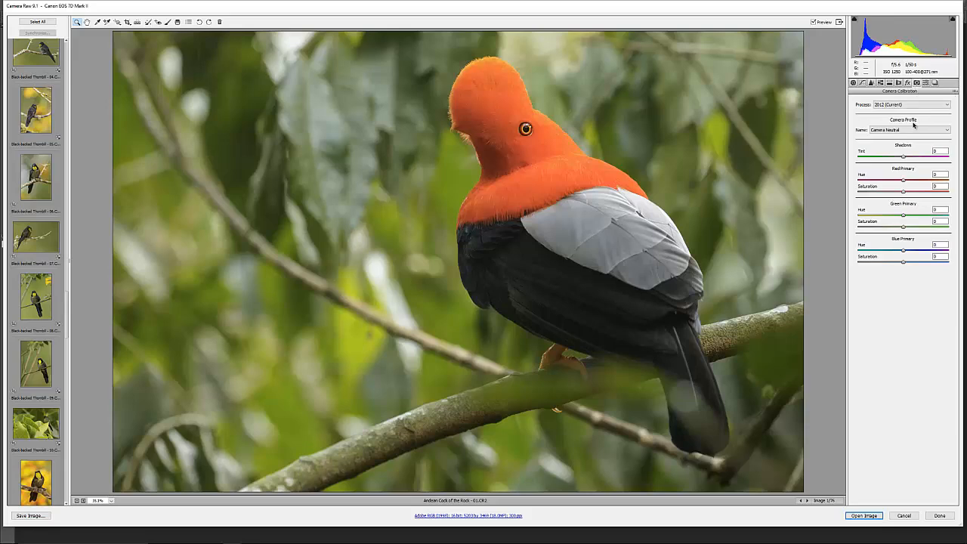
pyautogui.click(925, 83)
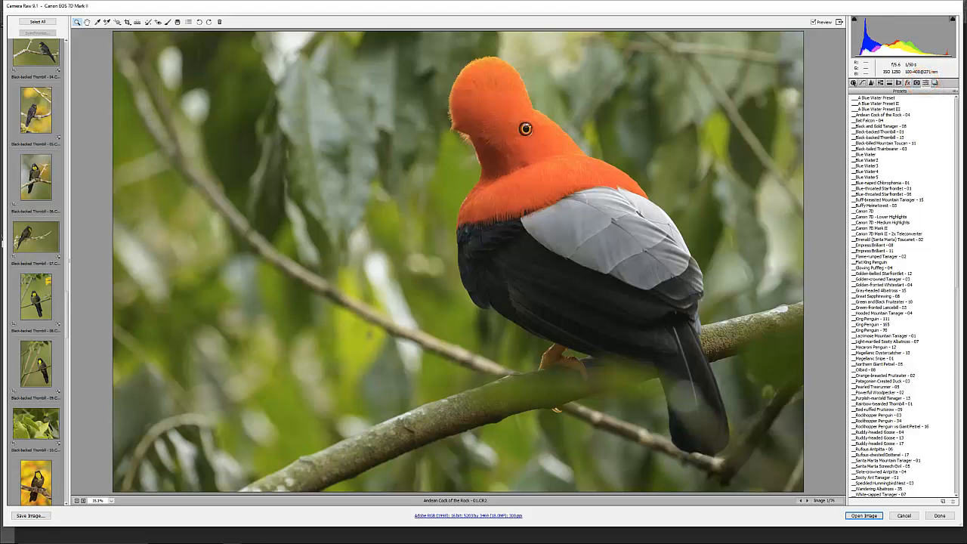
pyautogui.click(852, 83)
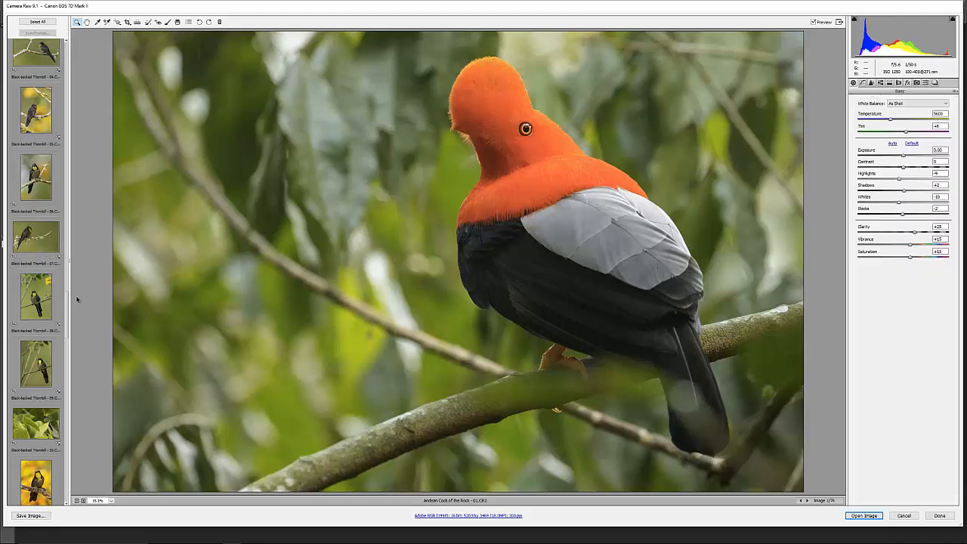
# Step: Compare the Black-backed Thornbill - 01 and - 02 photos, ending with photo 01 selected
pyautogui.moveTo(67, 308); pyautogui.dragTo(67, 287)
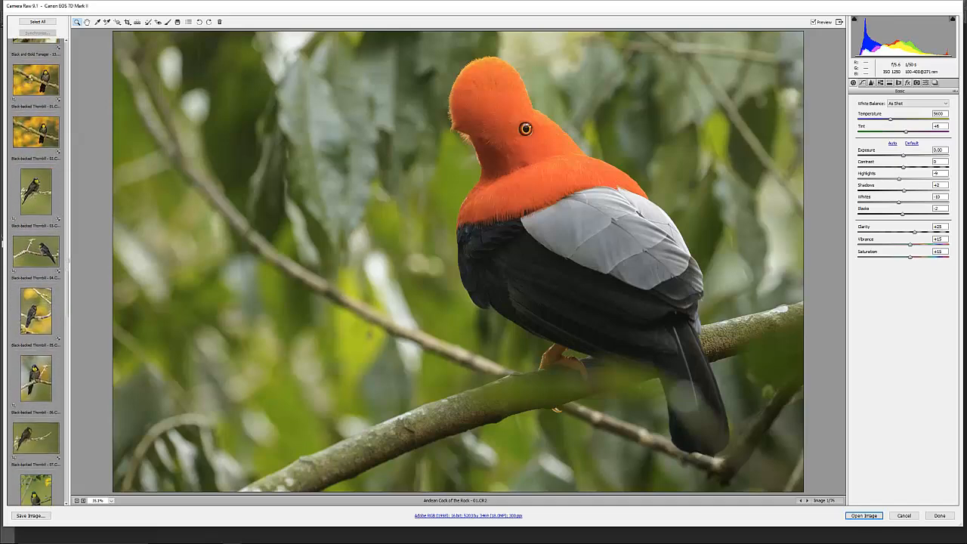
pyautogui.click(30, 80)
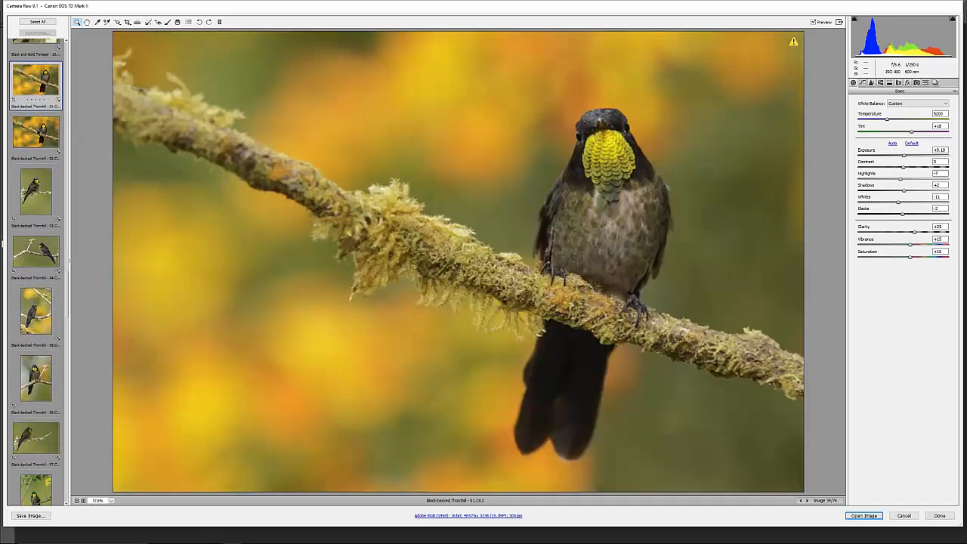
pyautogui.click(37, 131)
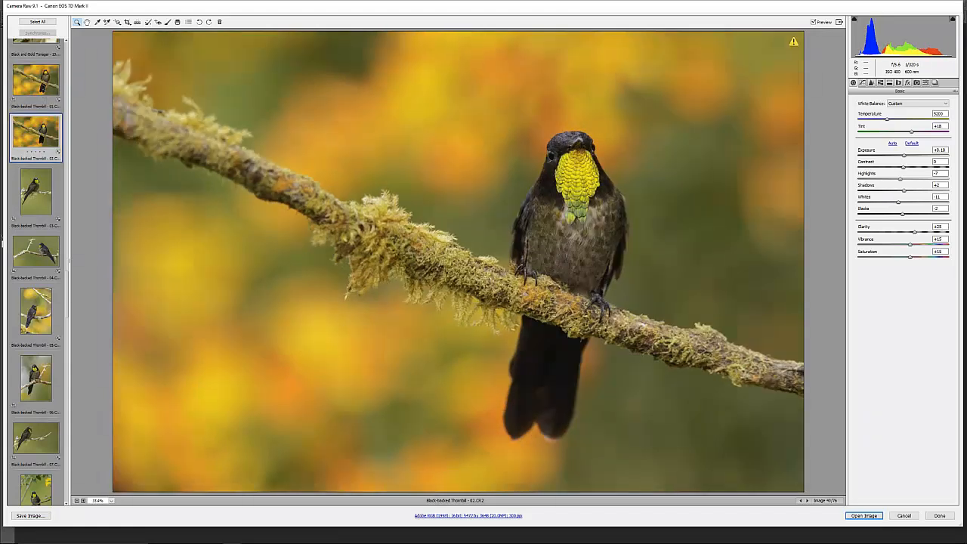
pyautogui.click(43, 88)
pyautogui.click(43, 130)
pyautogui.click(43, 88)
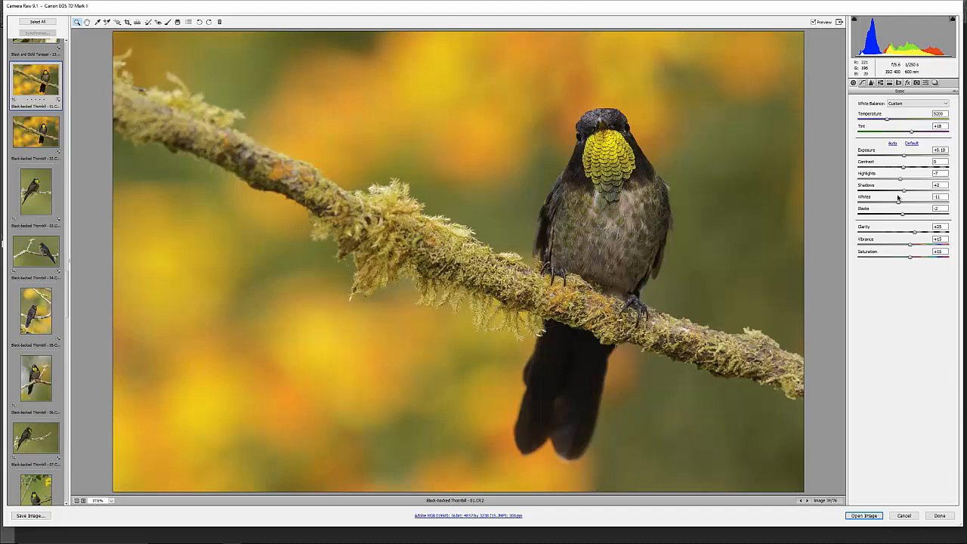
# Step: Save all settings of the Black-backed Thornbill - 01 photo as a Camera Raw settings file named Black-backed Thornbill - 01
pyautogui.click(953, 91)
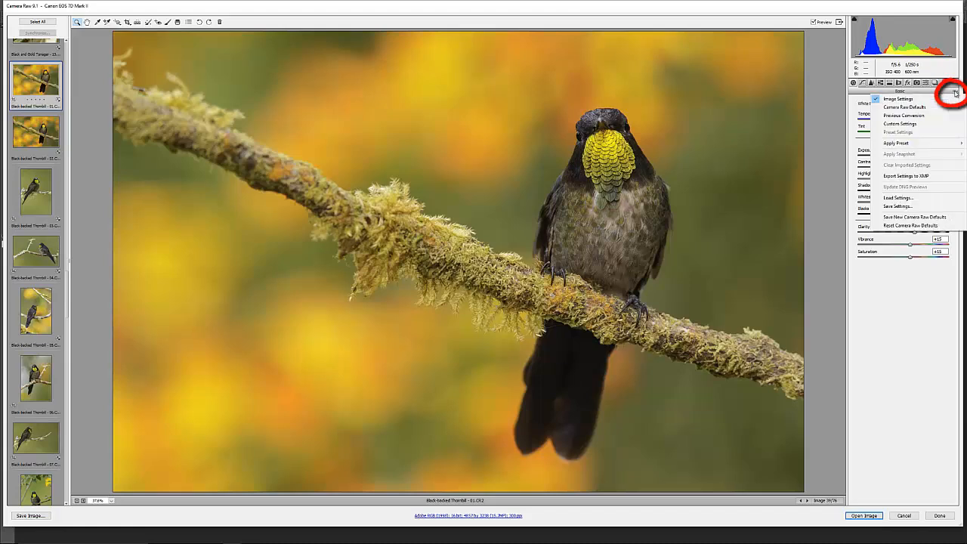
pyautogui.click(905, 208)
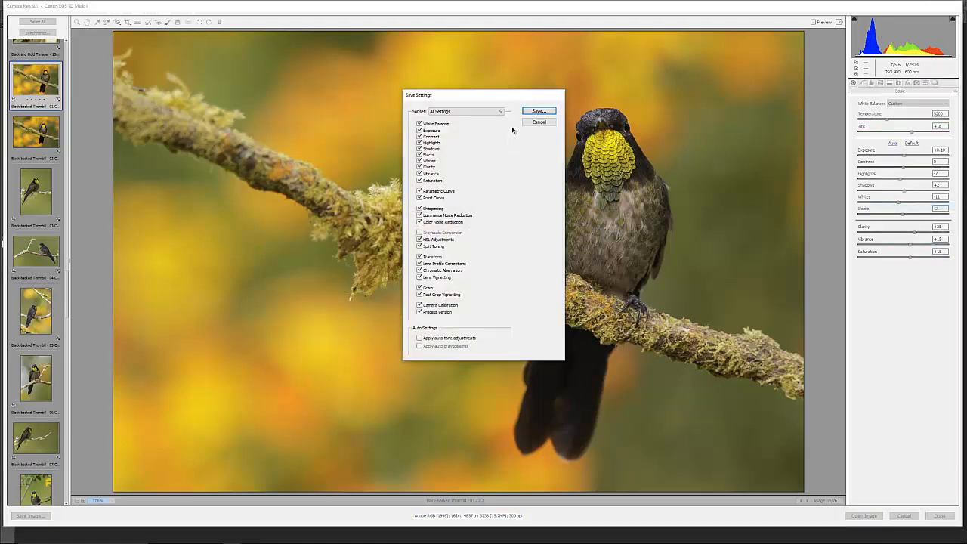
pyautogui.click(536, 112)
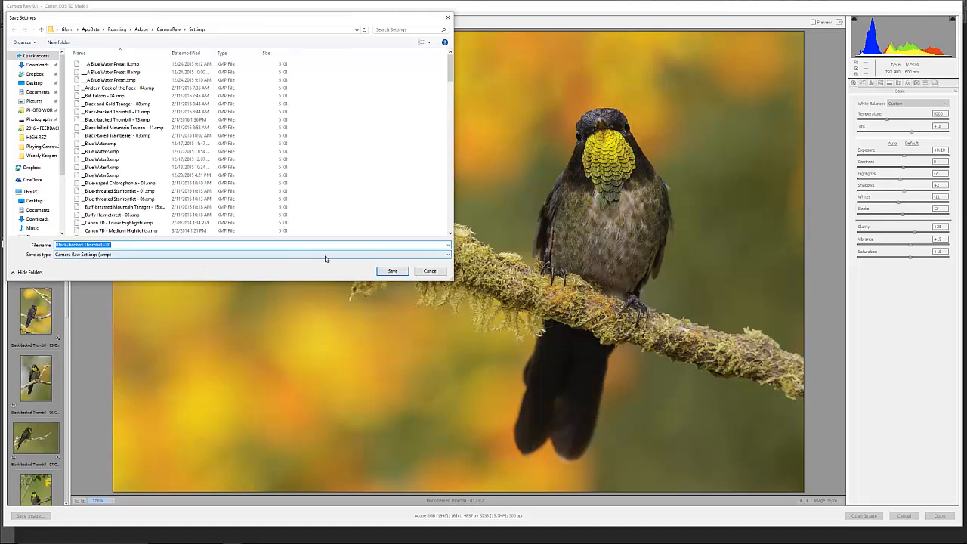
pyautogui.click(392, 271)
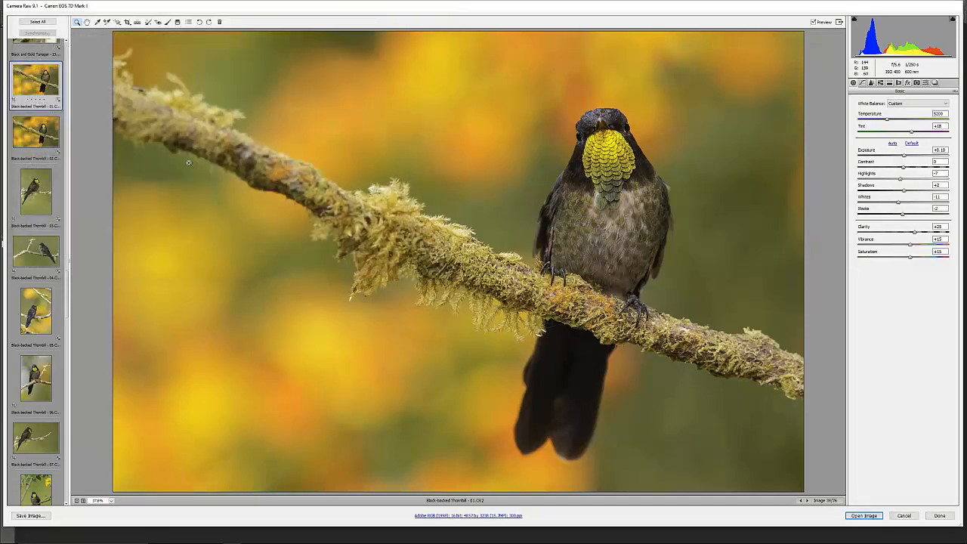
# Step: Apply the Black-backed Thornbill - 01 preset to the Black-backed Thornbill photos 02, 05, 11, 14 and 15 together
pyautogui.press('Down')
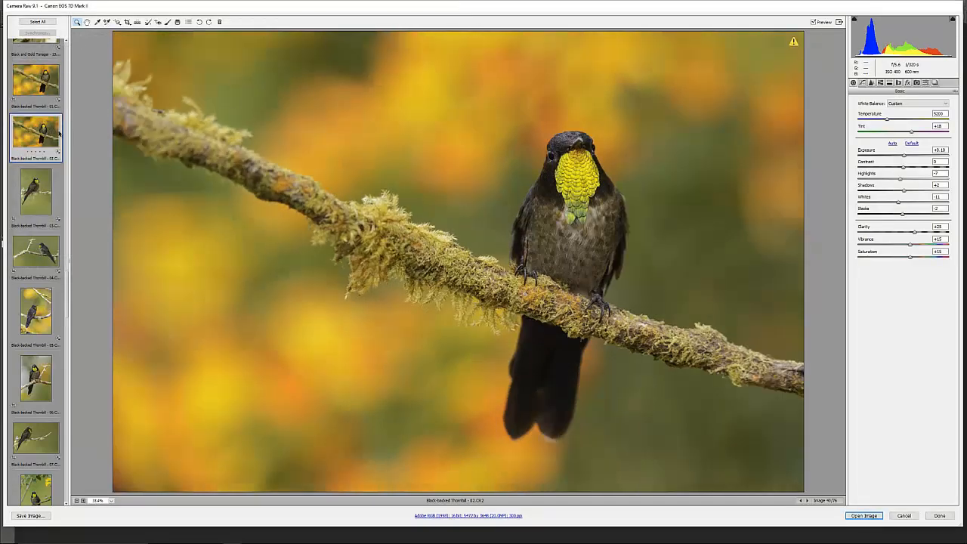
pyautogui.keyDown('ctrl'); pyautogui.click(46, 306); pyautogui.keyUp('ctrl')
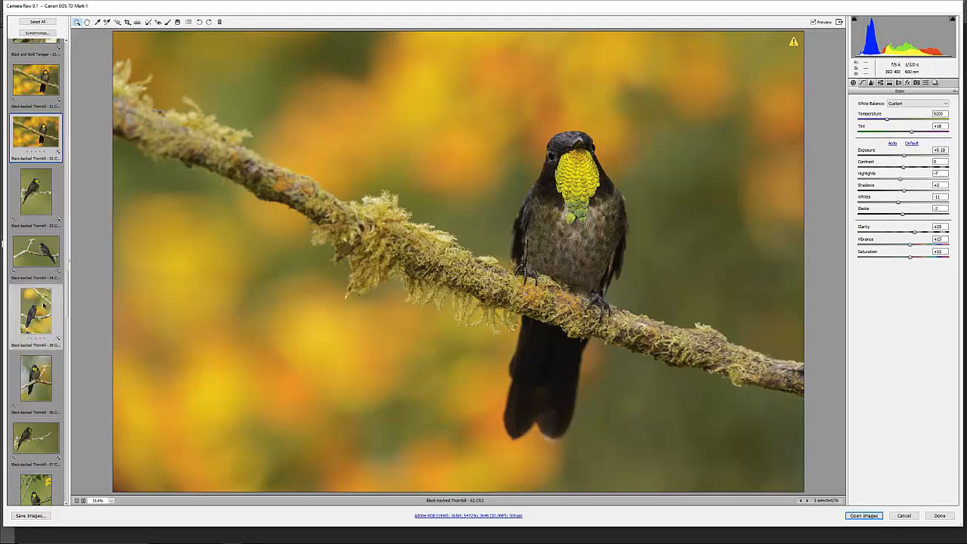
pyautogui.scroll(-2, 50, 317)
pyautogui.scroll(-7, 49, 321)
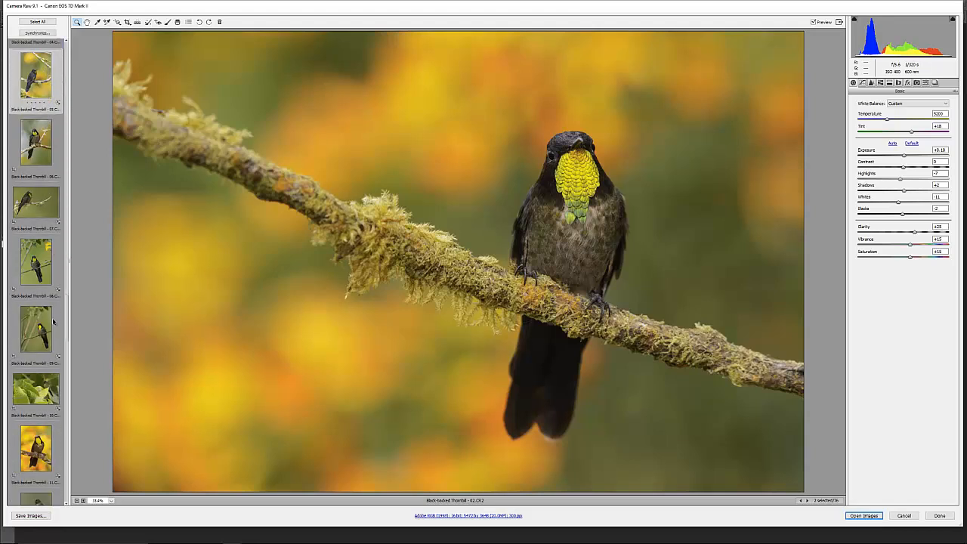
pyautogui.keyDown('ctrl'); pyautogui.click(44, 333); pyautogui.keyUp('ctrl')
pyautogui.scroll(-5, 44, 334)
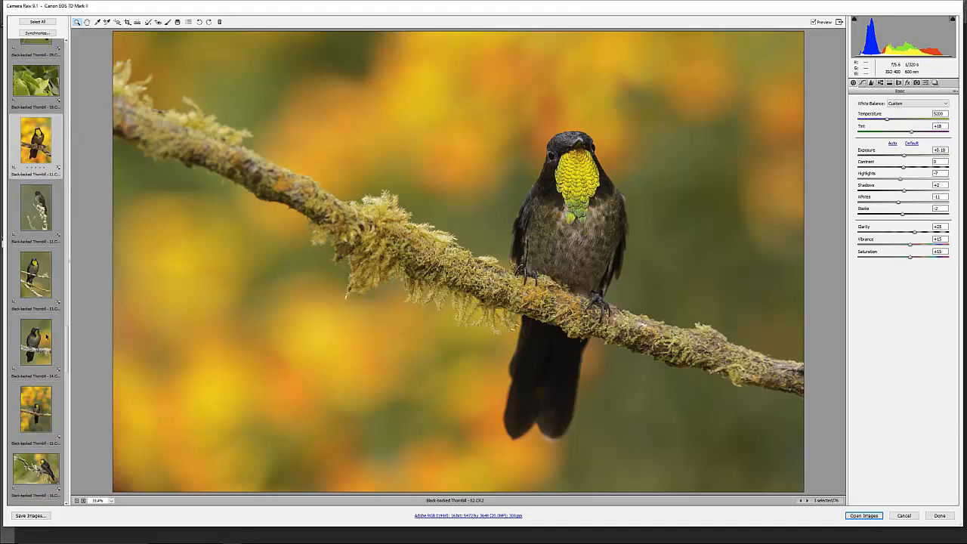
pyautogui.keyDown('ctrl'); pyautogui.click(47, 370); pyautogui.keyUp('ctrl')
pyautogui.keyDown('ctrl'); pyautogui.click(47, 397); pyautogui.keyUp('ctrl')
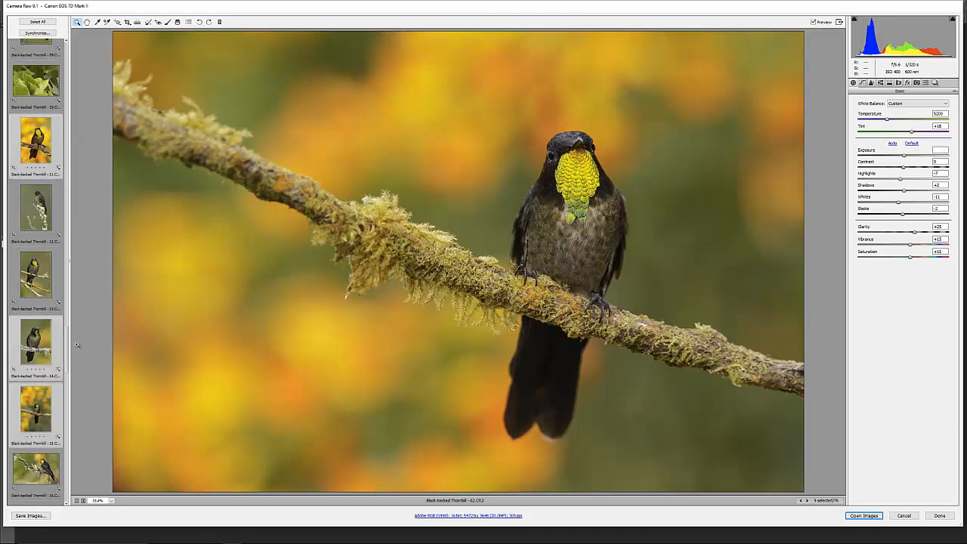
pyautogui.scroll(15, 67, 340)
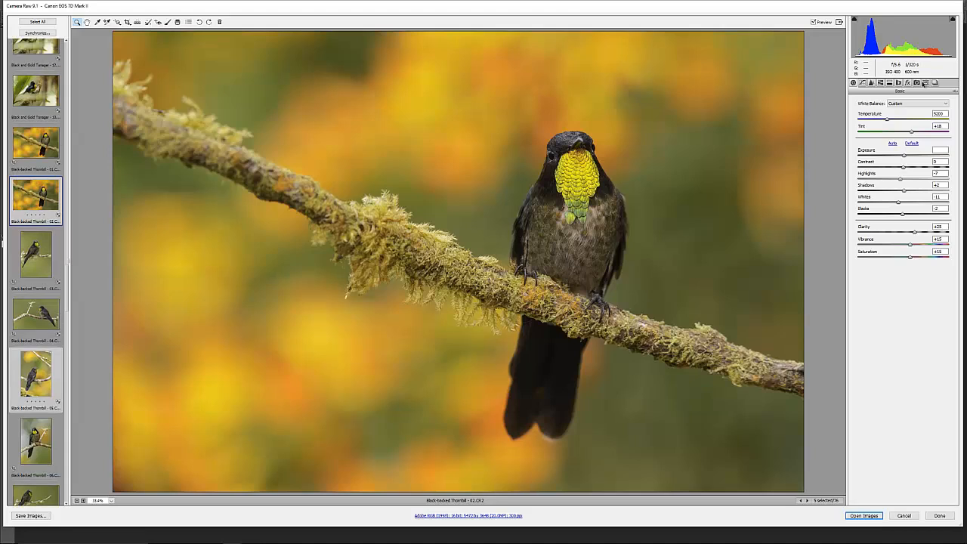
pyautogui.click(925, 83)
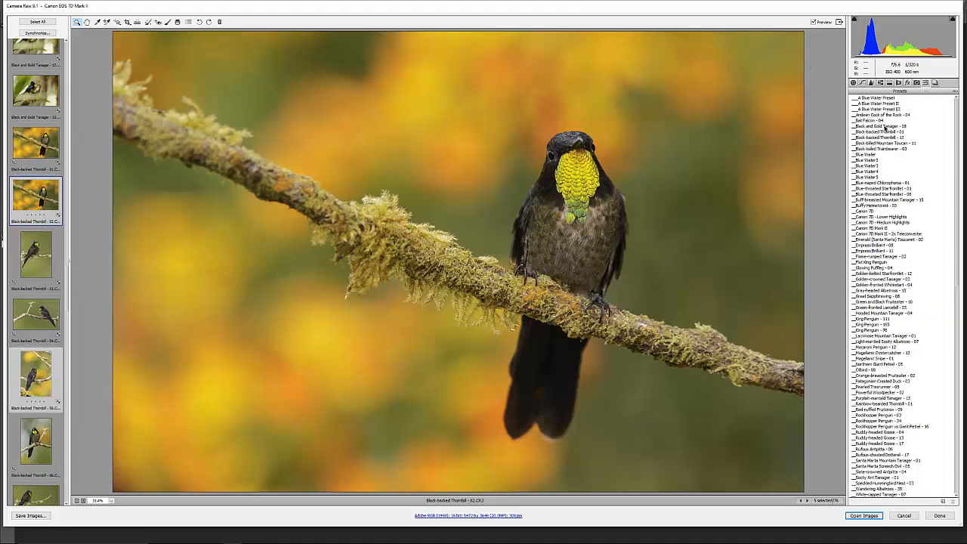
pyautogui.click(881, 132)
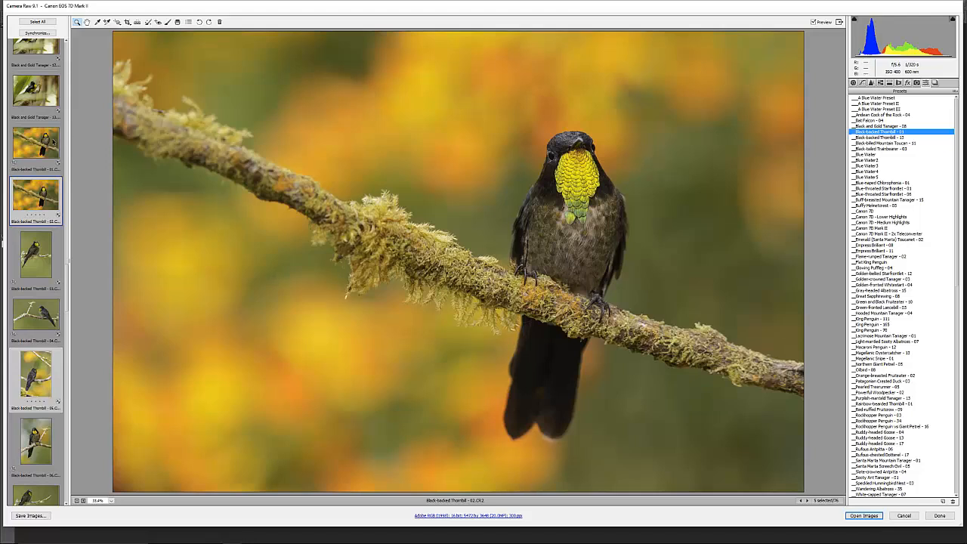
# Step: Review the Black-backed Thornbill - 01 photo's basic adjustments and the available Camera Raw settings commands, ending with the whole photo in view
pyautogui.click(53, 142)
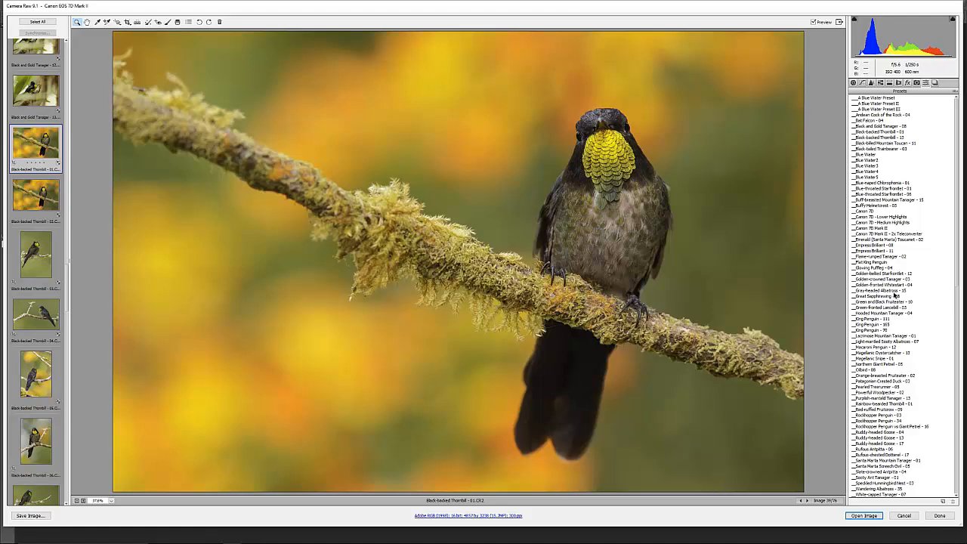
pyautogui.click(853, 83)
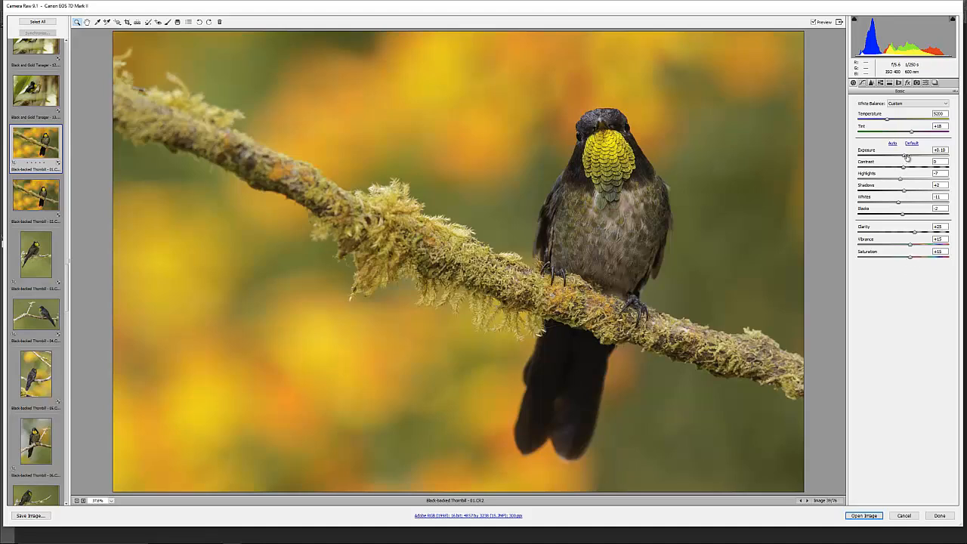
pyautogui.click(955, 92)
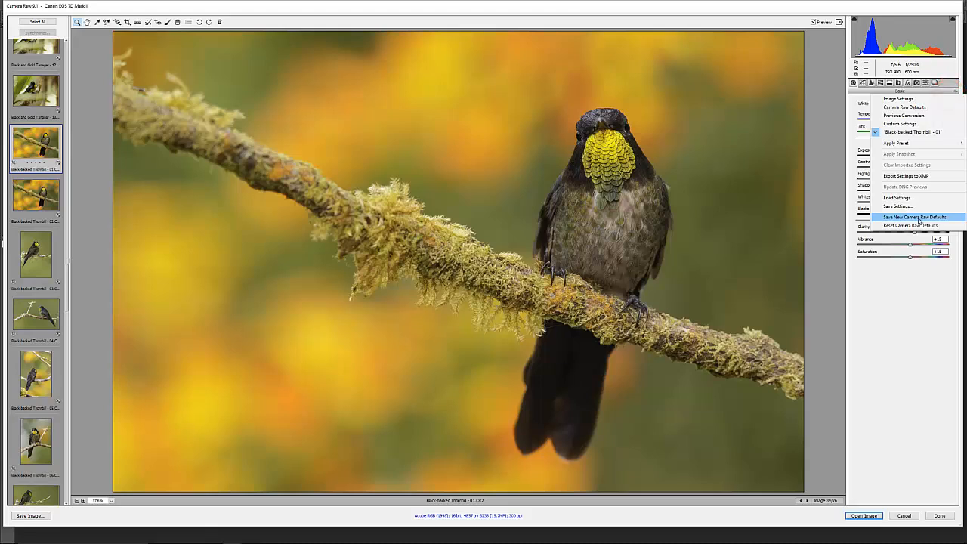
pyautogui.click(833, 217)
pyautogui.click(830, 213)
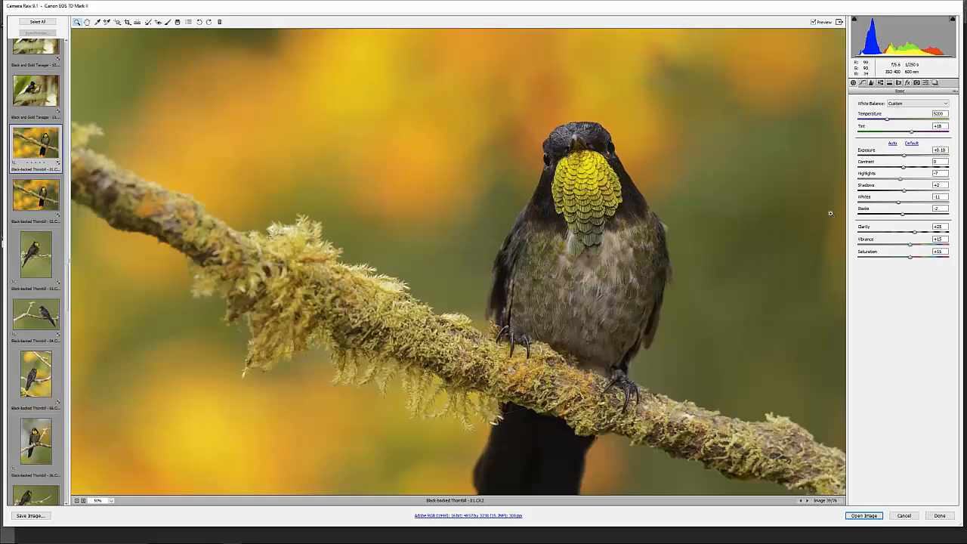
pyautogui.hotkey('ctrl', '0')
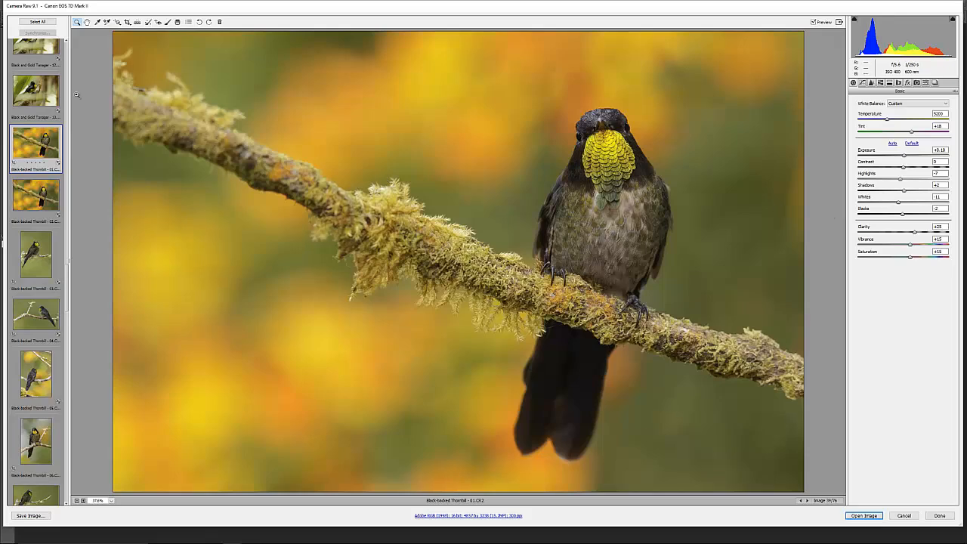
# Step: Apply the Canon 7D Mark II preset to the Black-billed Mountain Toucan - 04 photo and show its crop and basic adjustments
pyautogui.moveTo(68, 283); pyautogui.dragTo(72, 421)
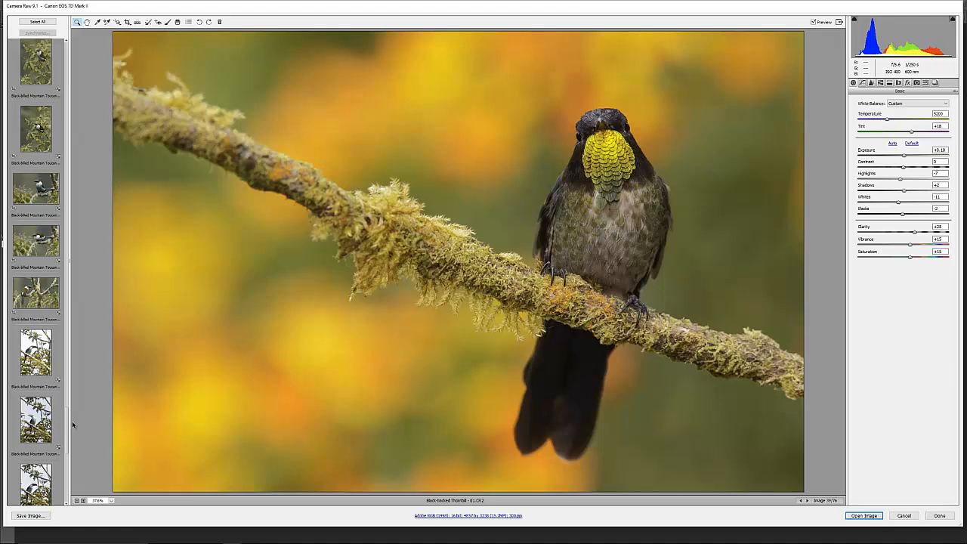
pyautogui.scroll(2, 72, 421)
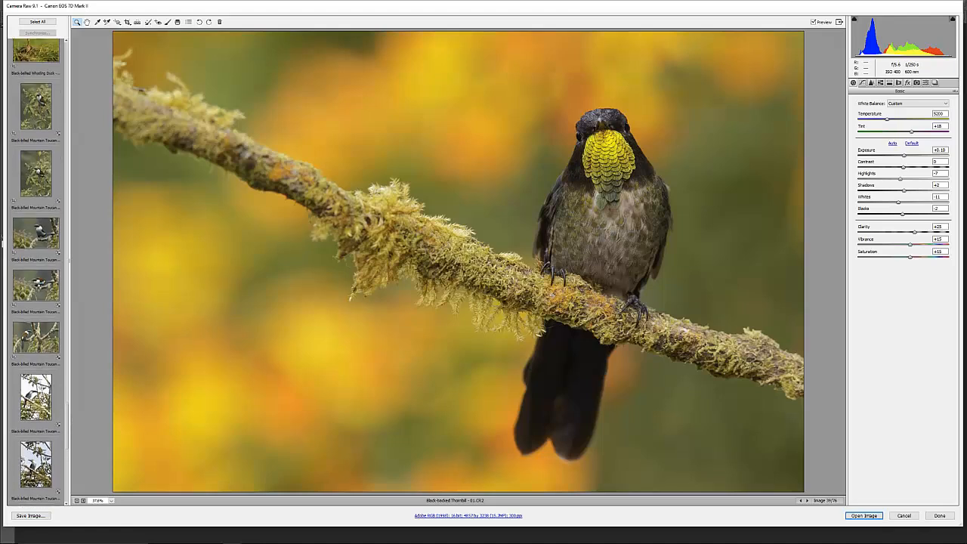
pyautogui.click(36, 289)
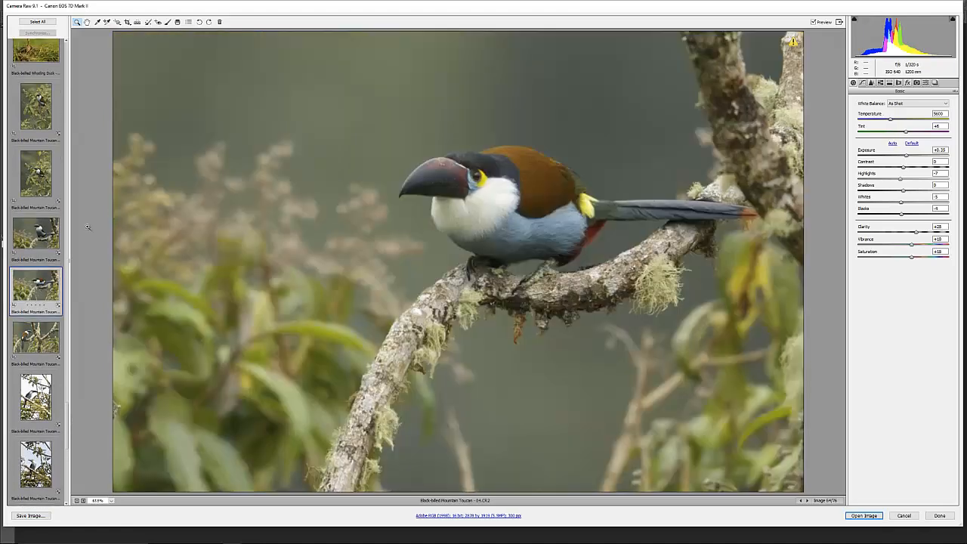
pyautogui.click(128, 23)
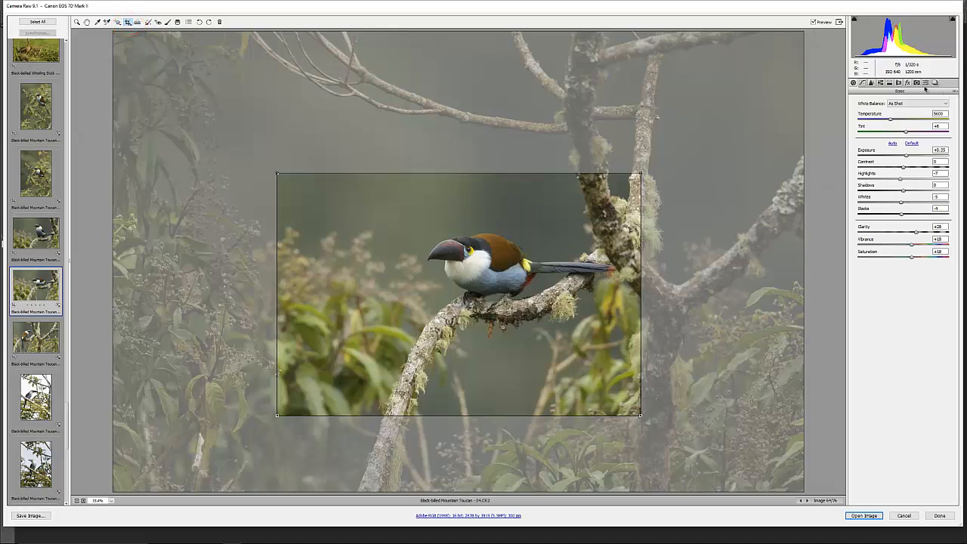
pyautogui.click(925, 83)
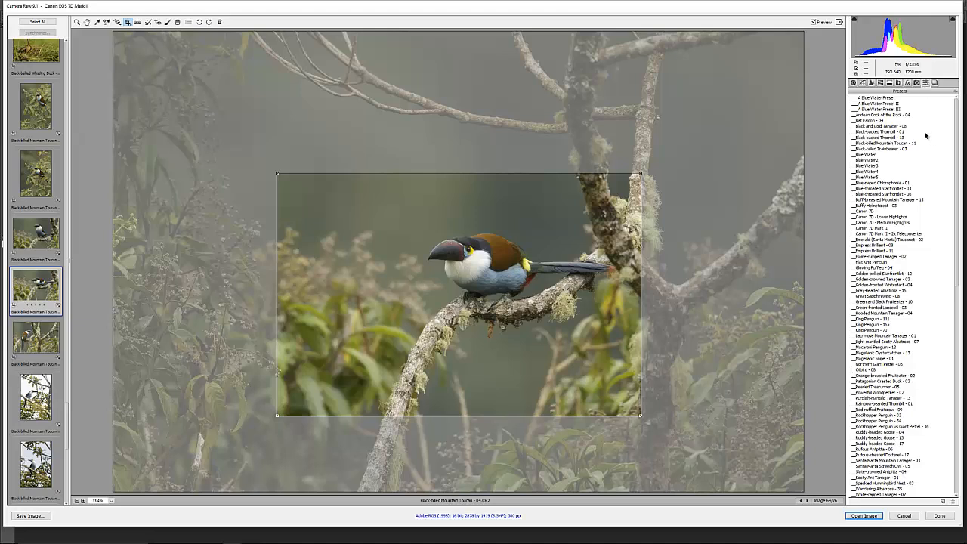
pyautogui.click(880, 228)
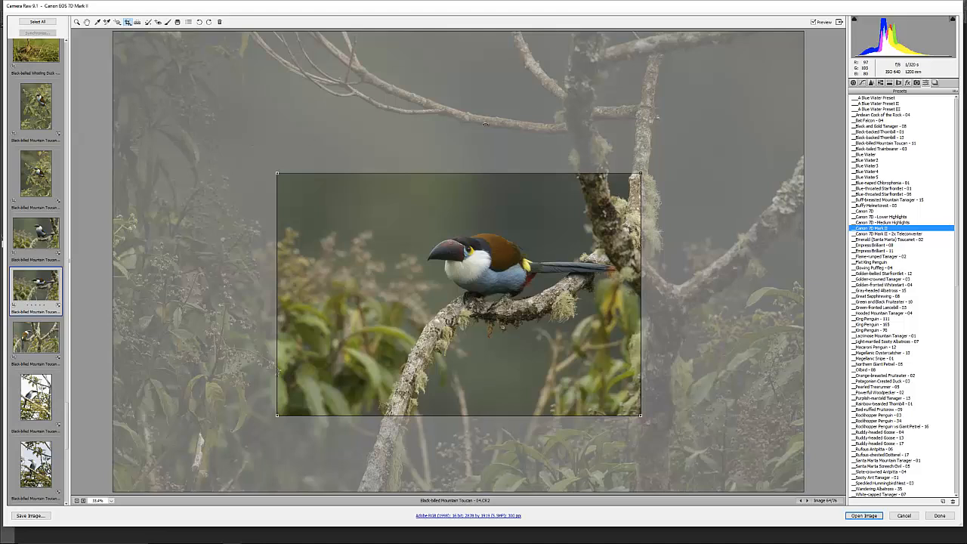
pyautogui.click(854, 84)
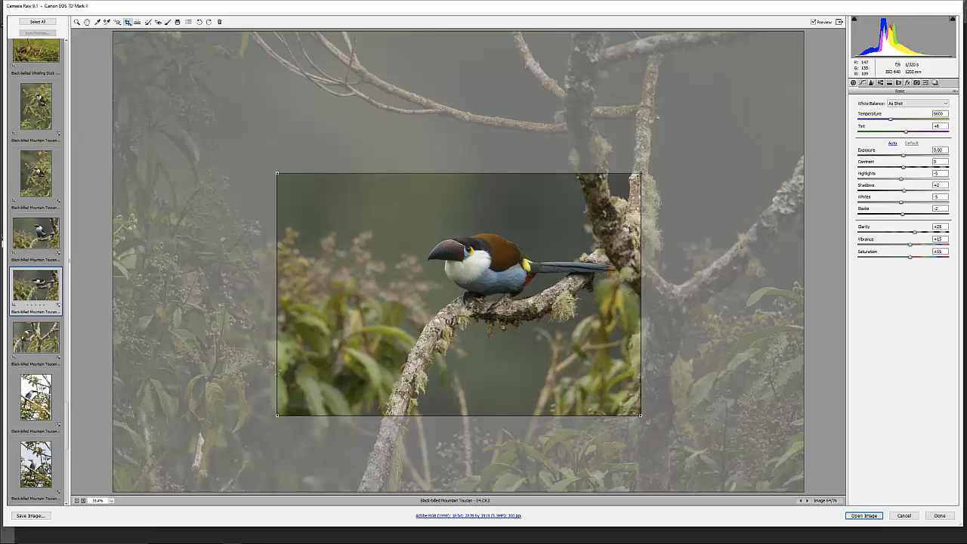
# Step: Crop the toucan photo slightly tighter from its upper right corner at a 2 to 3 ratio, to about 2848 by 1899 pixels
pyautogui.moveTo(641, 173); pyautogui.dragTo(636, 176)
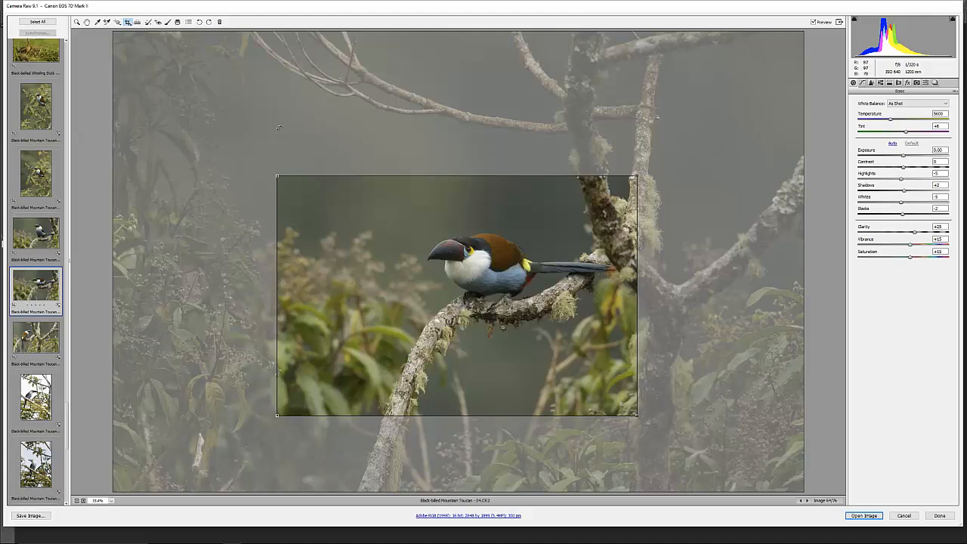
pyautogui.click(130, 24)
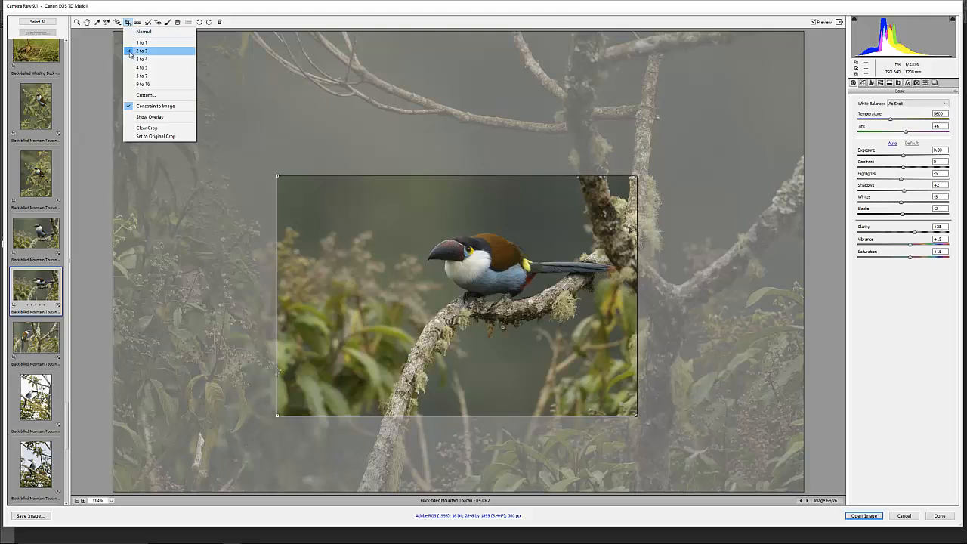
pyautogui.click(140, 50)
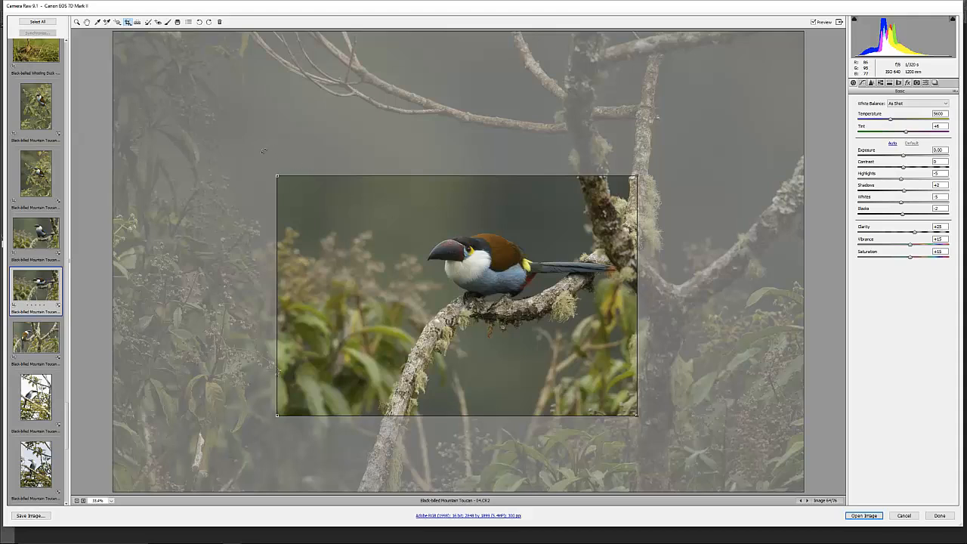
pyautogui.press('z')
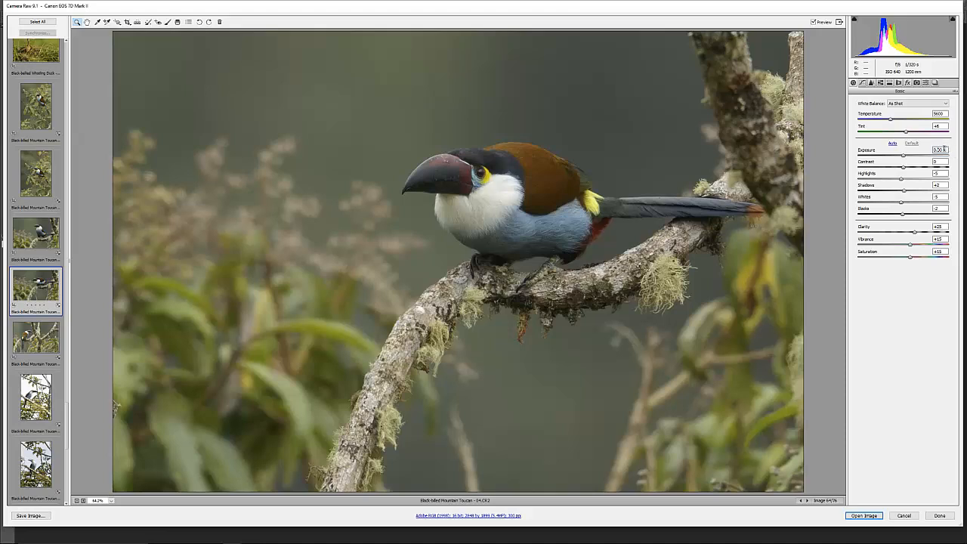
# Step: Set the toucan photo's exposure to +0.50, checking the clipped highlights and an overexposed version along the way
pyautogui.click(941, 150)
pyautogui.press('Up')
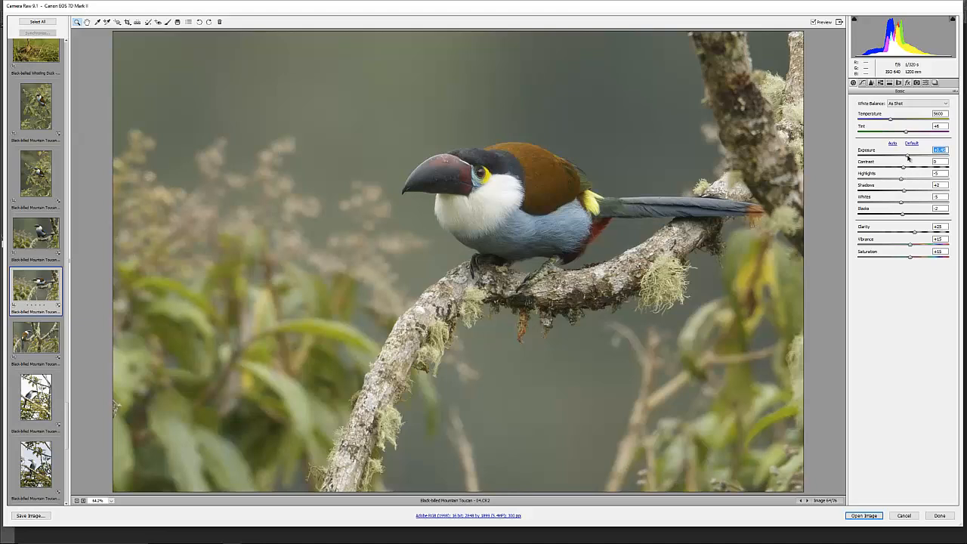
pyautogui.press('alt')
pyautogui.keyDown('alt'); pyautogui.click(907, 156); pyautogui.keyUp('alt')
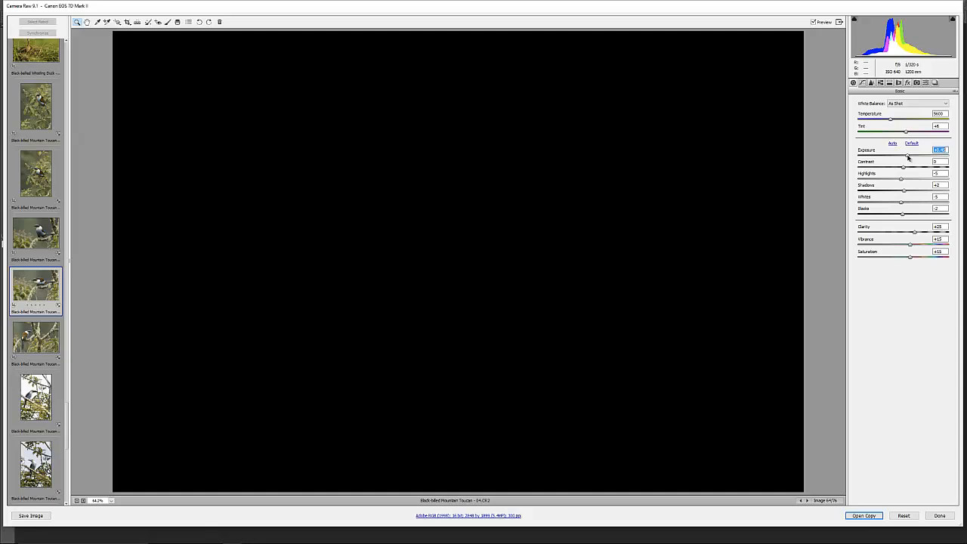
pyautogui.moveTo(907, 157); pyautogui.dragTo(923, 160)
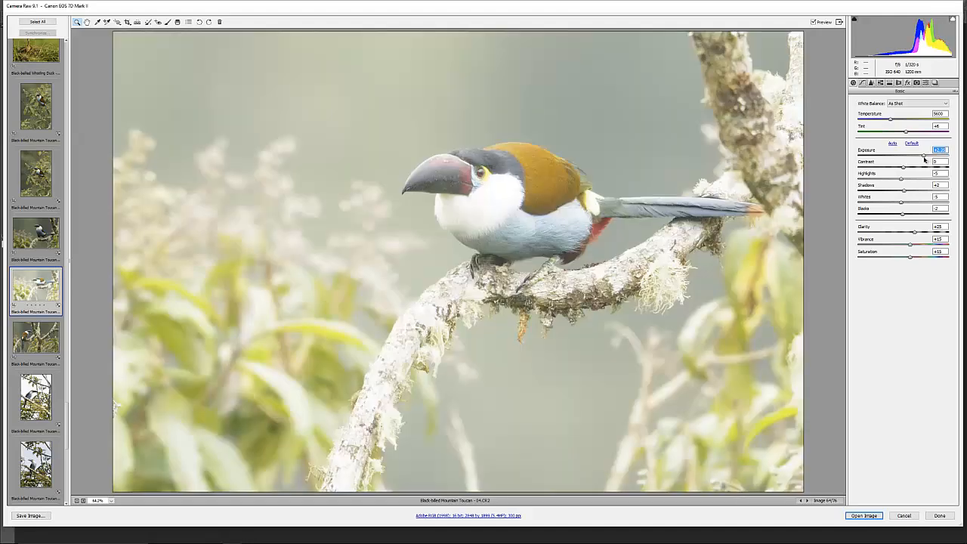
pyautogui.moveTo(922, 157); pyautogui.dragTo(908, 159)
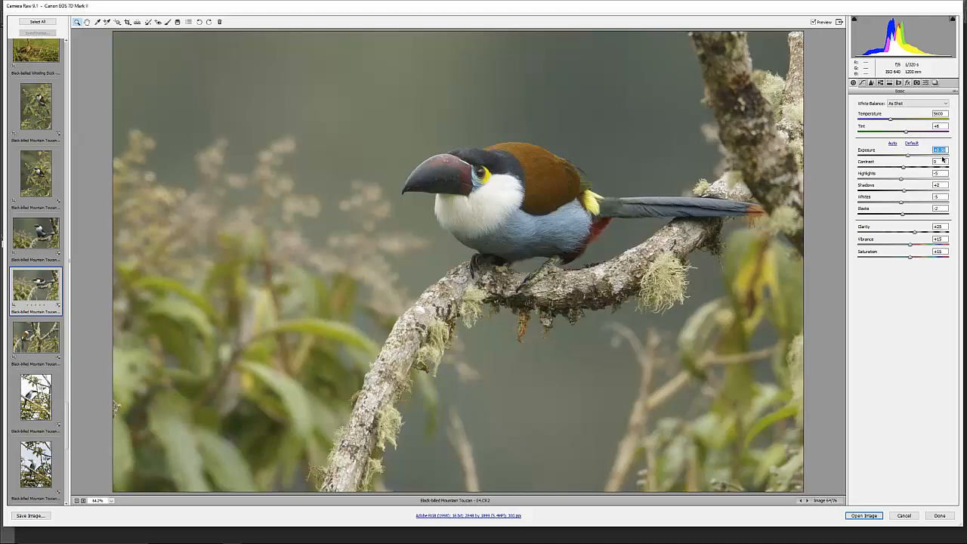
# Step: Set the toucan photo's tint to +7 and raise its color temperature slightly
pyautogui.click(940, 113)
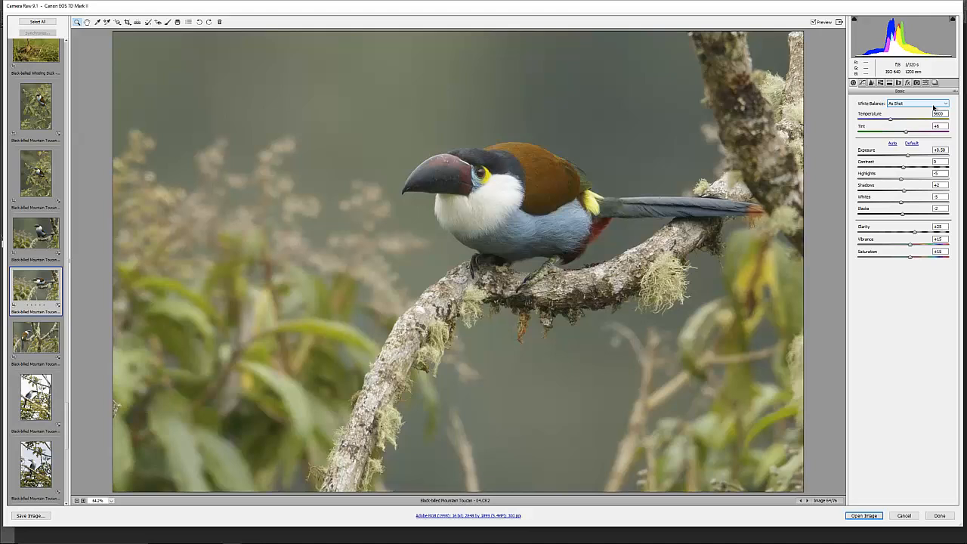
pyautogui.press('Tab')
pyautogui.press('Up')
pyautogui.press('Up')
pyautogui.click(937, 113)
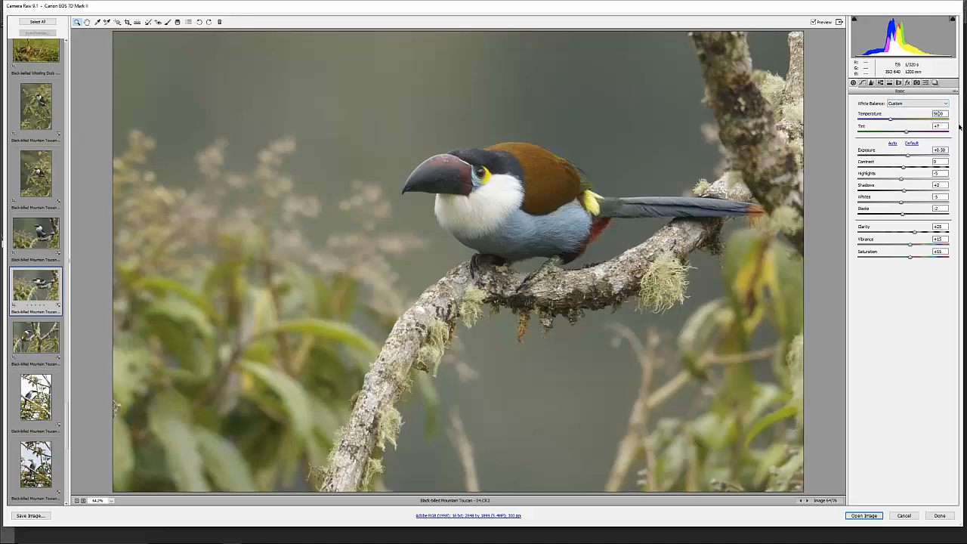
pyautogui.press('Up')
pyautogui.press('Up')
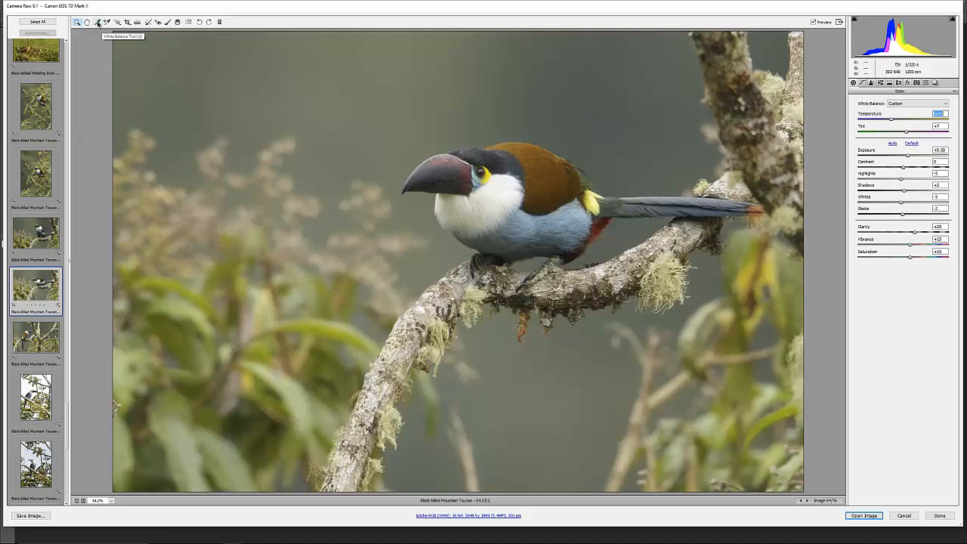
# Step: Try sampling the white balance from the toucan's white throat, and readjust the tint and temperature
pyautogui.click(97, 23)
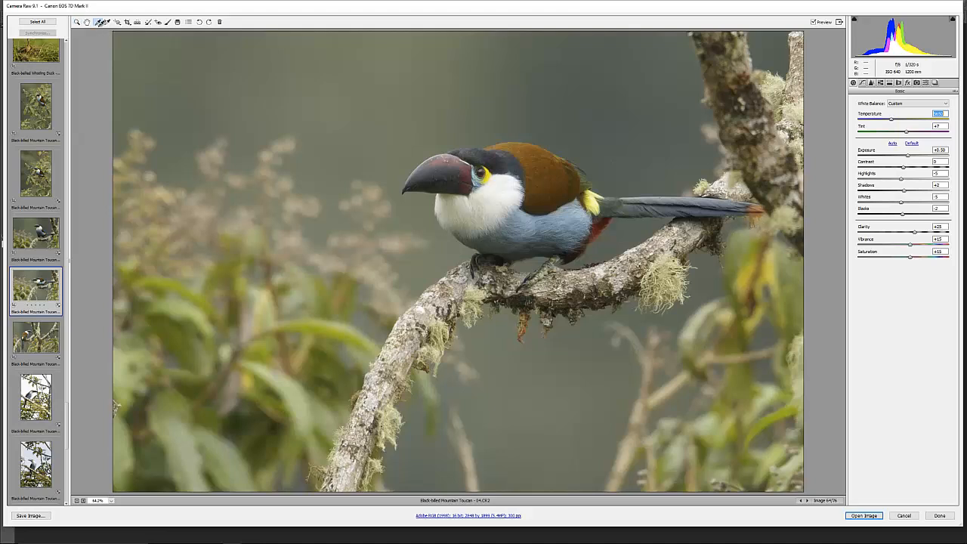
pyautogui.click(496, 185)
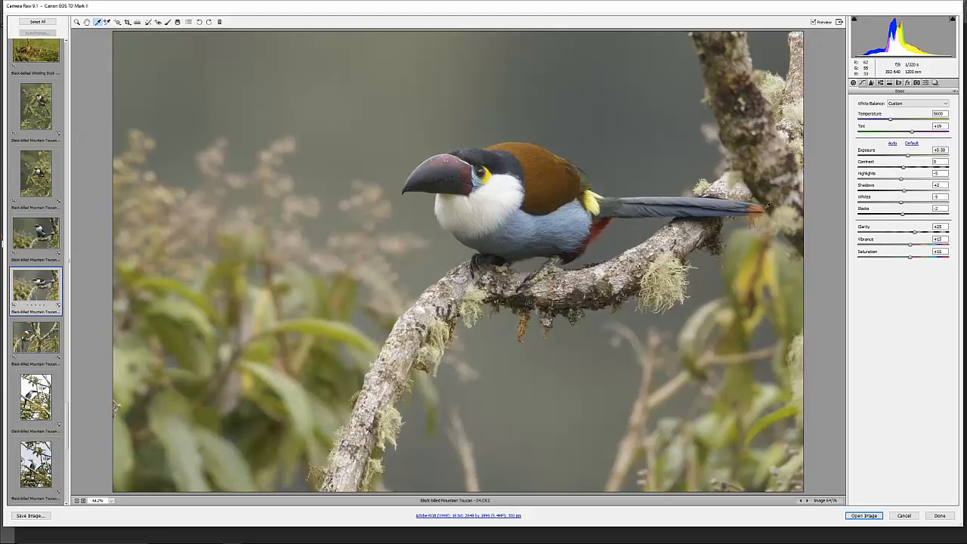
pyautogui.click(911, 133)
pyautogui.click(937, 113)
pyautogui.doubleClick(937, 113)
# Step: Raise the toucan photo's overall saturation by three increments
pyautogui.click(939, 208)
pyautogui.click(939, 251)
pyautogui.press('Up')
pyautogui.press('Up')
pyautogui.press('Up')
# Step: Fine-tune the saturation of the yellows and greens in the toucan photo's HSL adjustments
pyautogui.click(880, 83)
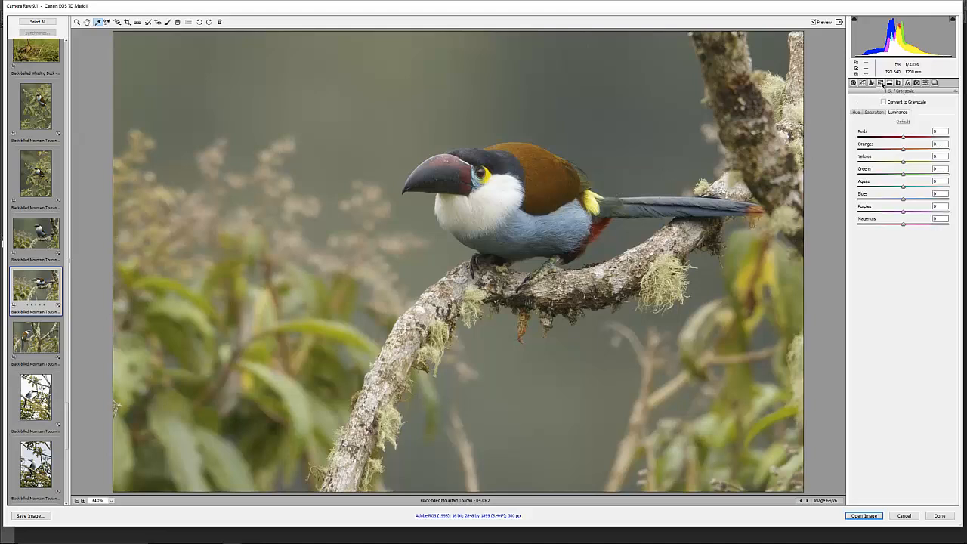
pyautogui.click(877, 113)
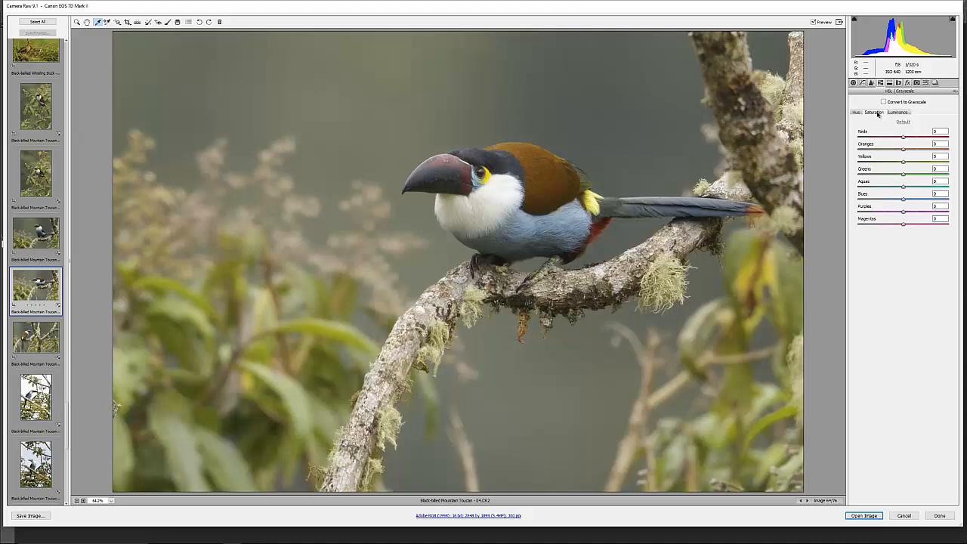
pyautogui.click(902, 162)
pyautogui.moveTo(901, 164); pyautogui.dragTo(897, 176)
pyautogui.click(853, 83)
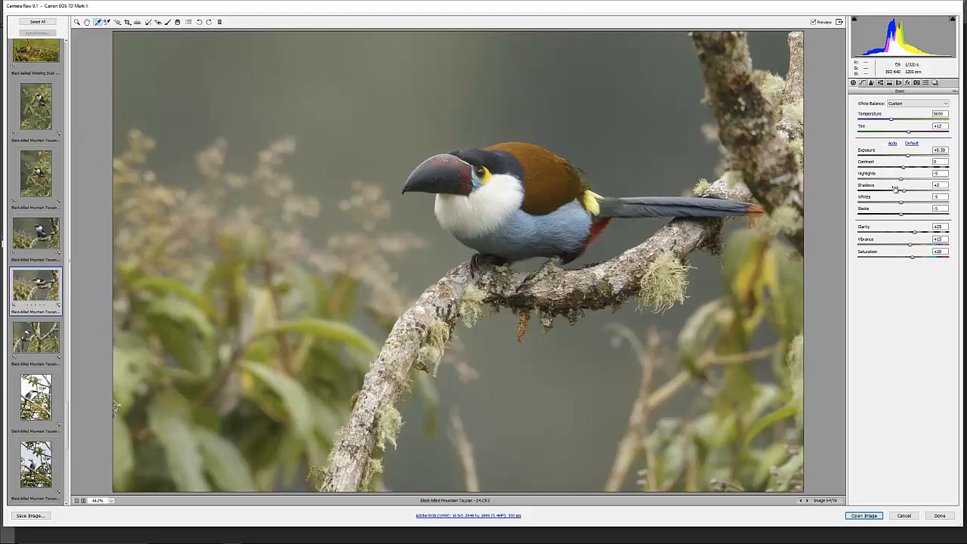
pyautogui.click(880, 85)
pyautogui.click(854, 83)
# Step: Save all of the toucan photo's settings as a preset named Black-billed Mountain Toucan - 04
pyautogui.click(954, 92)
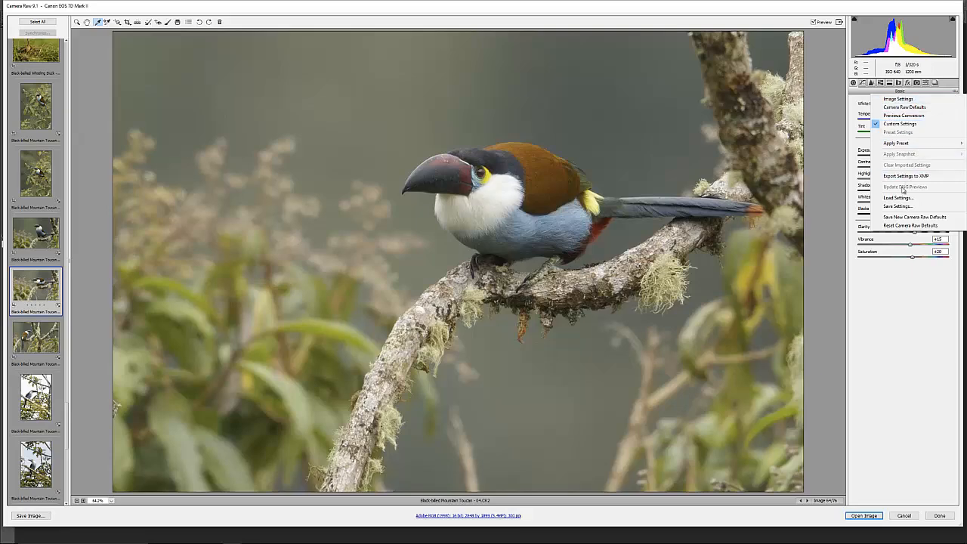
pyautogui.click(898, 206)
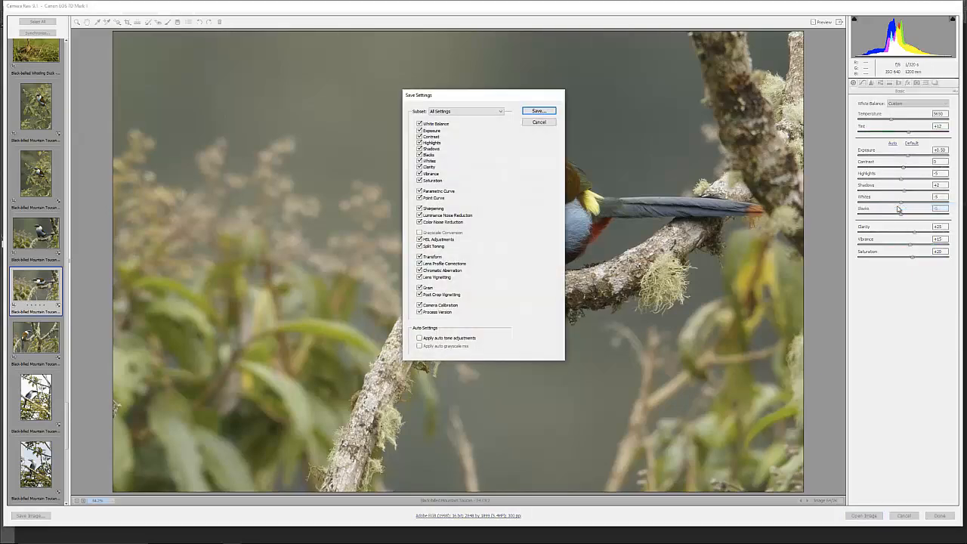
pyautogui.press('Return')
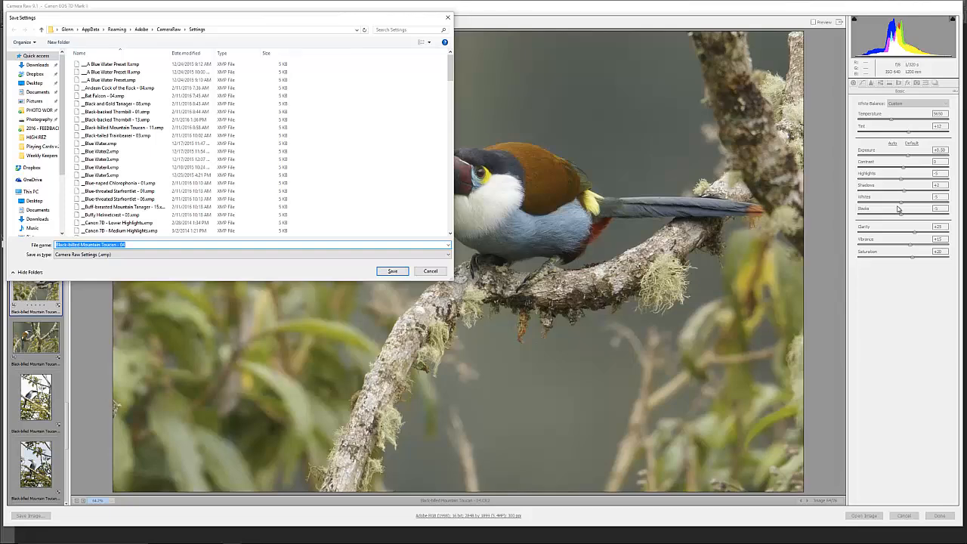
pyautogui.press('Return')
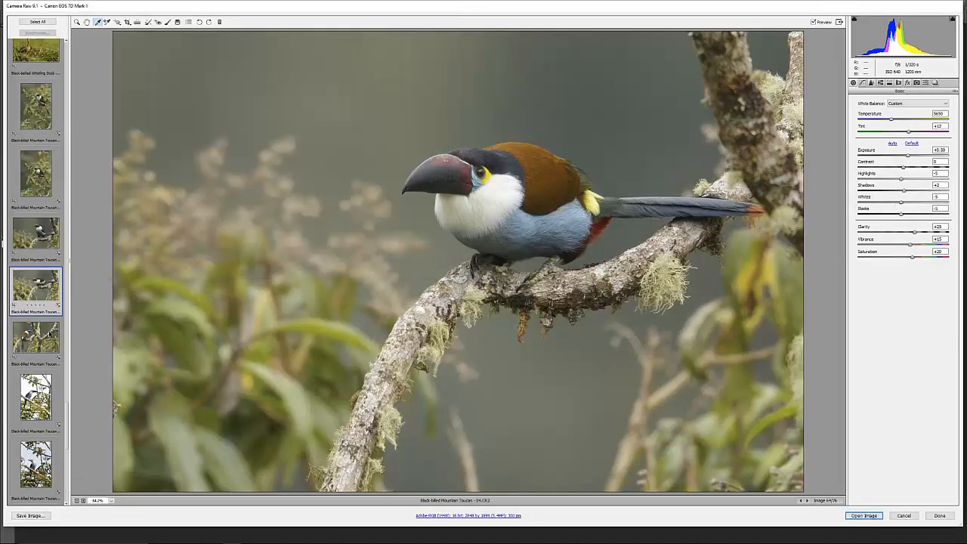
# Step: Apply the Black-billed Mountain Toucan - 04 preset to the toucan photos directly before and after the edited one
pyautogui.click(36, 336)
pyautogui.keyDown('ctrl'); pyautogui.click(42, 242); pyautogui.keyUp('ctrl')
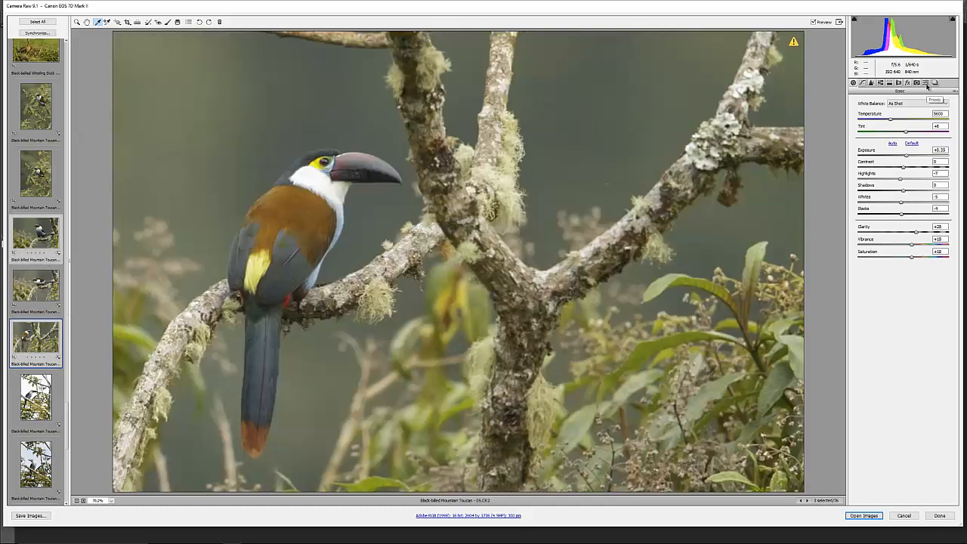
pyautogui.click(926, 82)
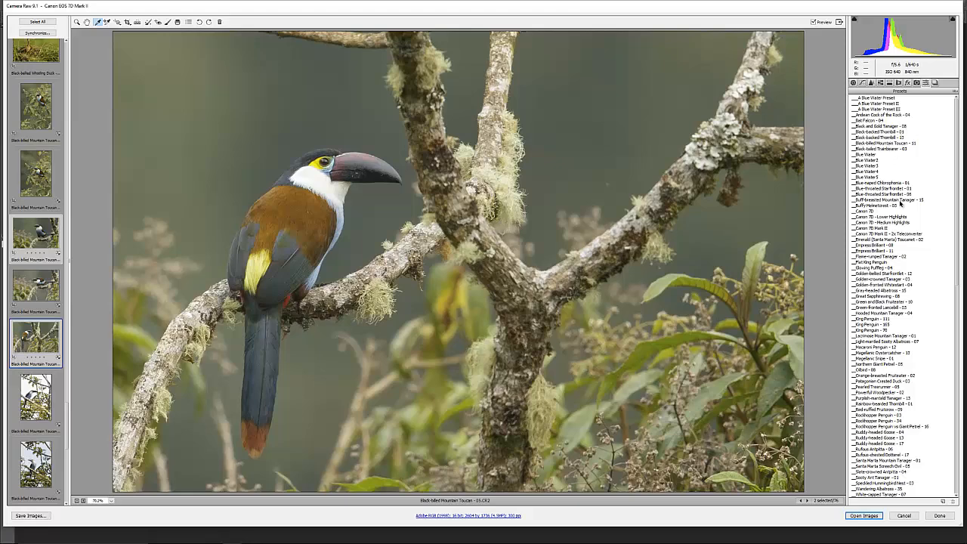
pyautogui.scroll(-20, 903, 249)
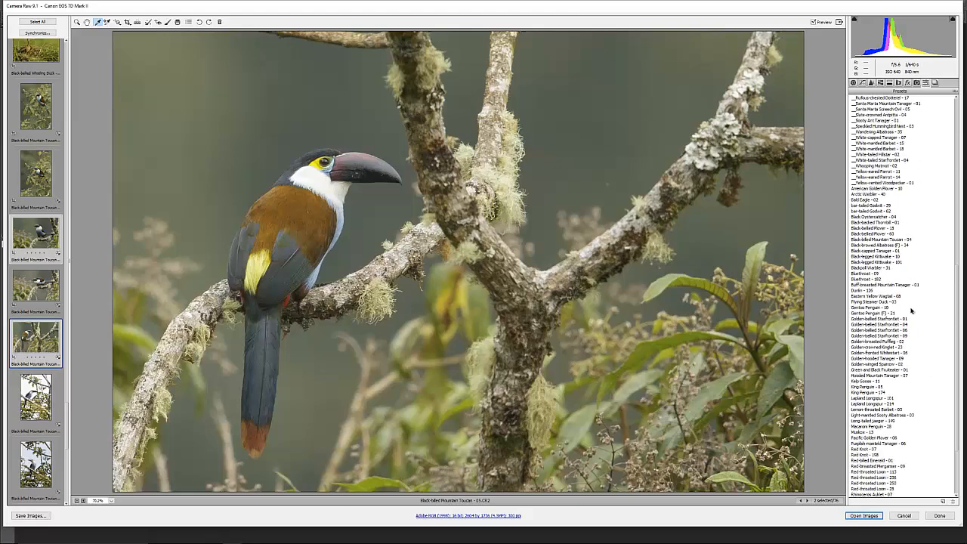
pyautogui.click(886, 241)
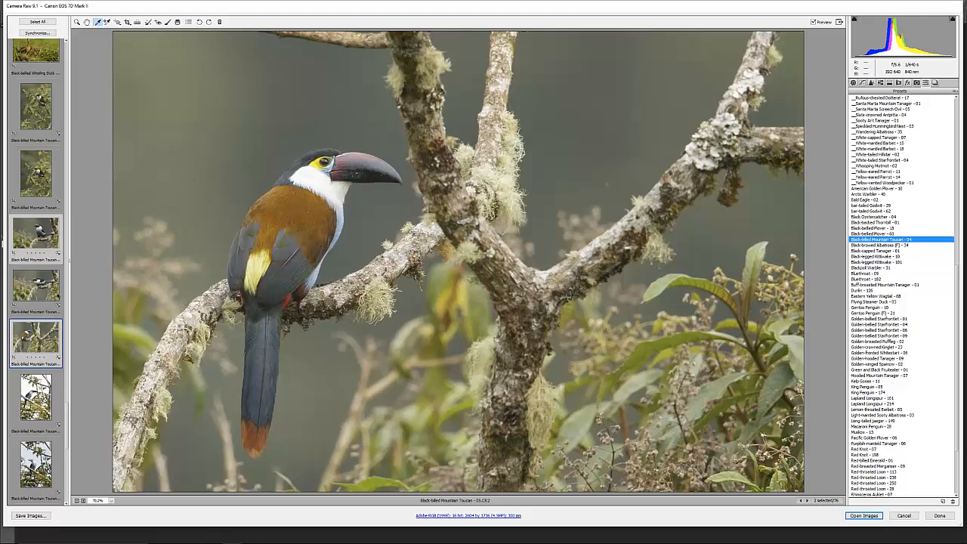
# Step: Save the originally edited toucan photo in TIFF format, and save it again with the same options while bypassing the options dialog
pyautogui.click(44, 289)
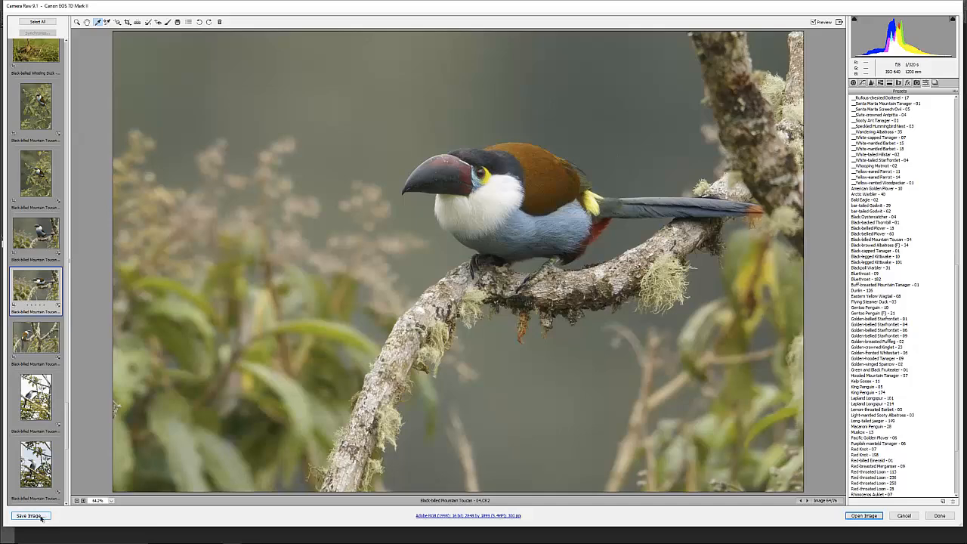
pyautogui.click(42, 517)
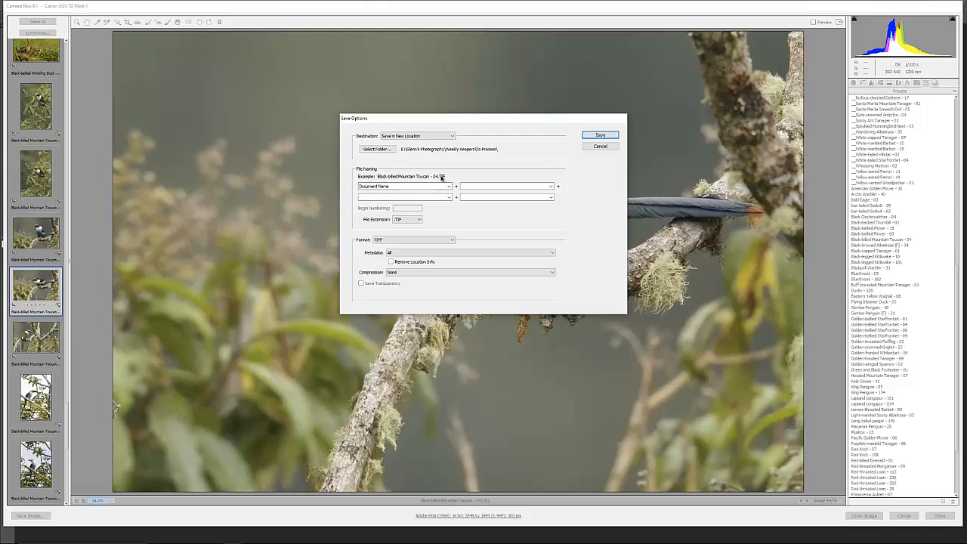
pyautogui.click(409, 243)
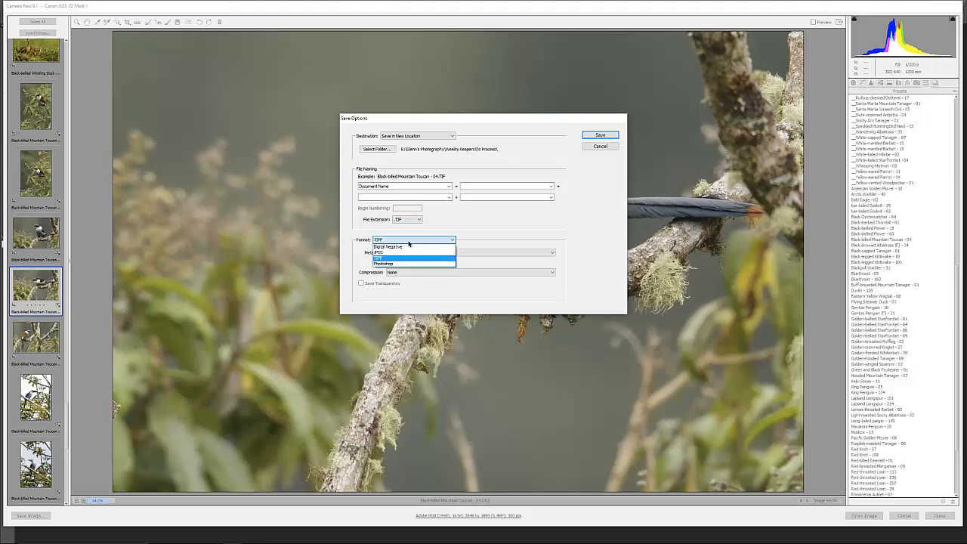
pyautogui.click(393, 258)
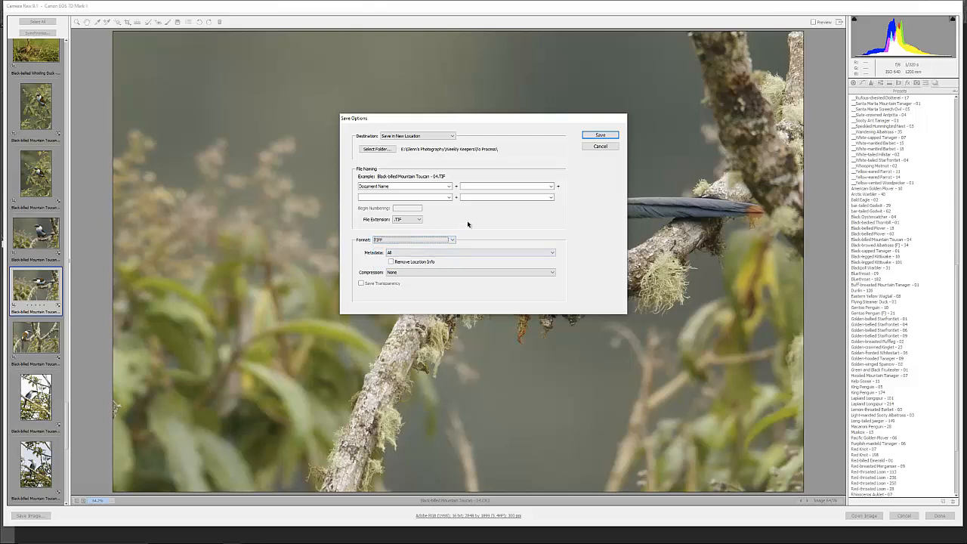
pyautogui.click(597, 136)
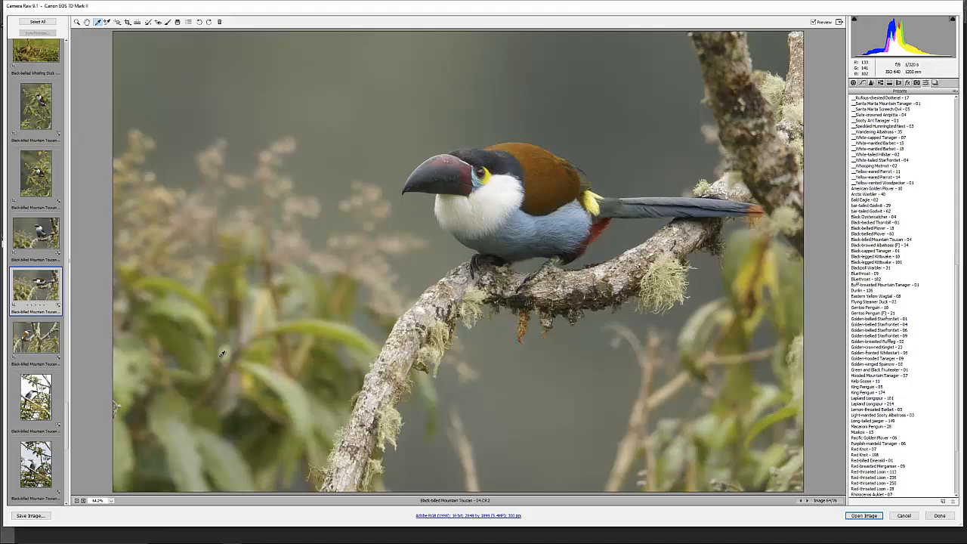
pyautogui.press('alt')
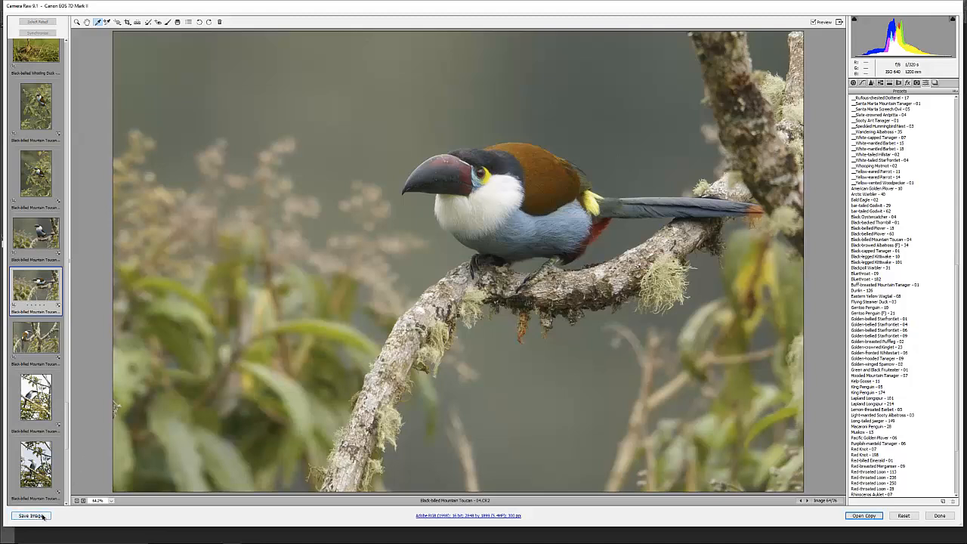
pyautogui.keyDown('alt'); pyautogui.click(43, 517); pyautogui.keyUp('alt')
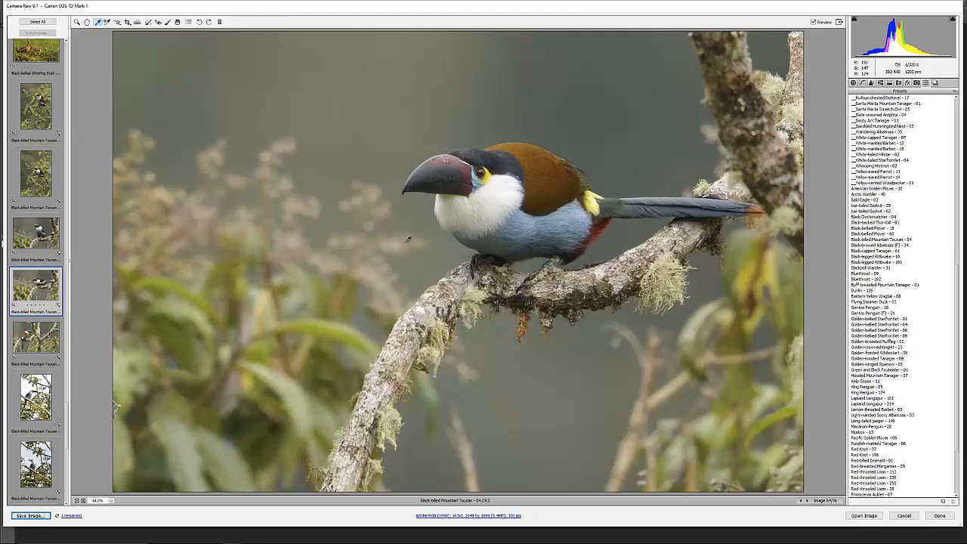